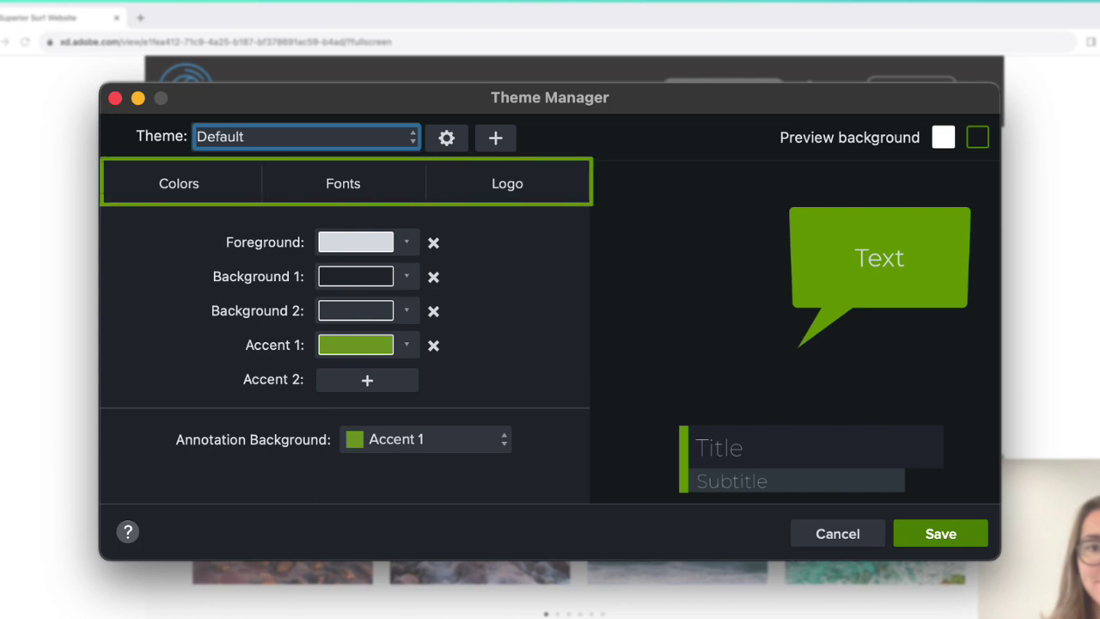
Step: Check the Default theme's Montserrat font settings and its logo options
left_click(391, 183)
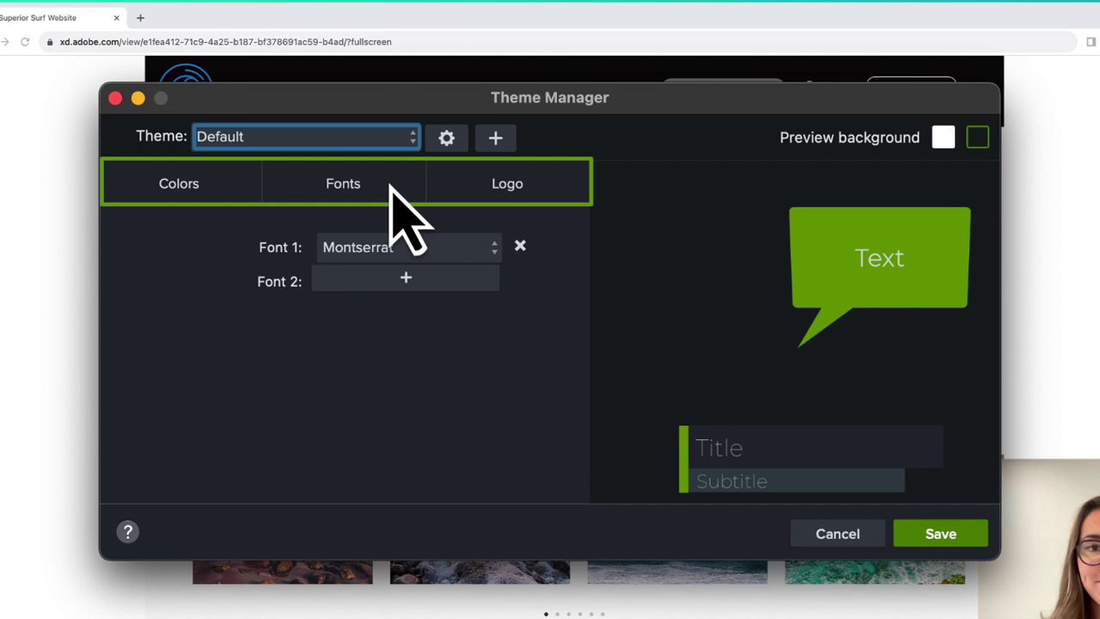
left_click(501, 189)
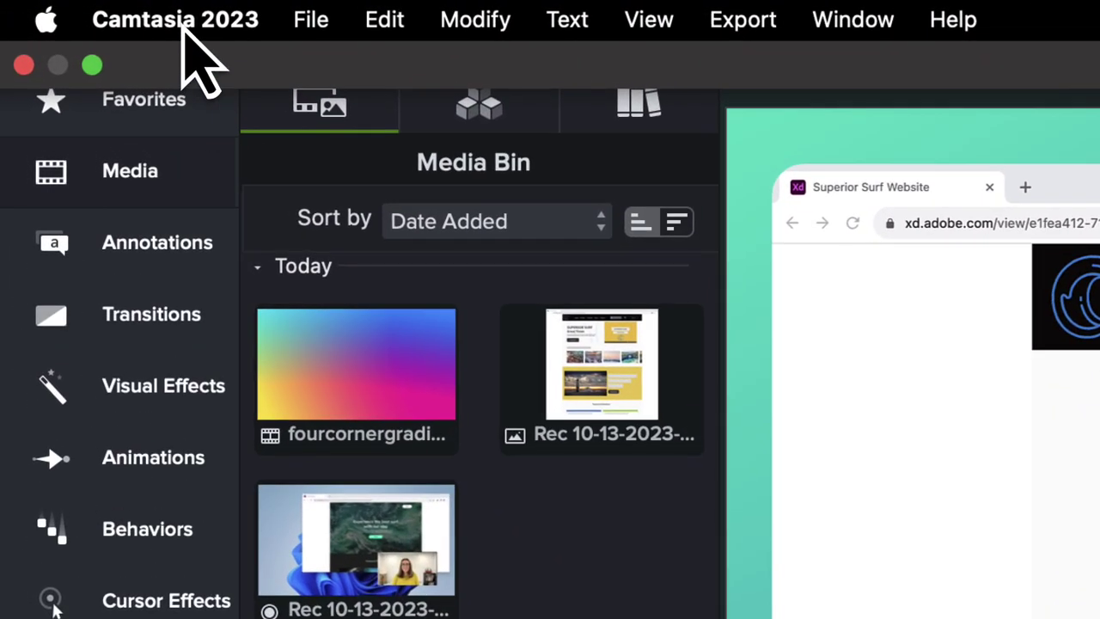
Step: Show where Manage Themes is found on Mac and on Windows
left_click(182, 24)
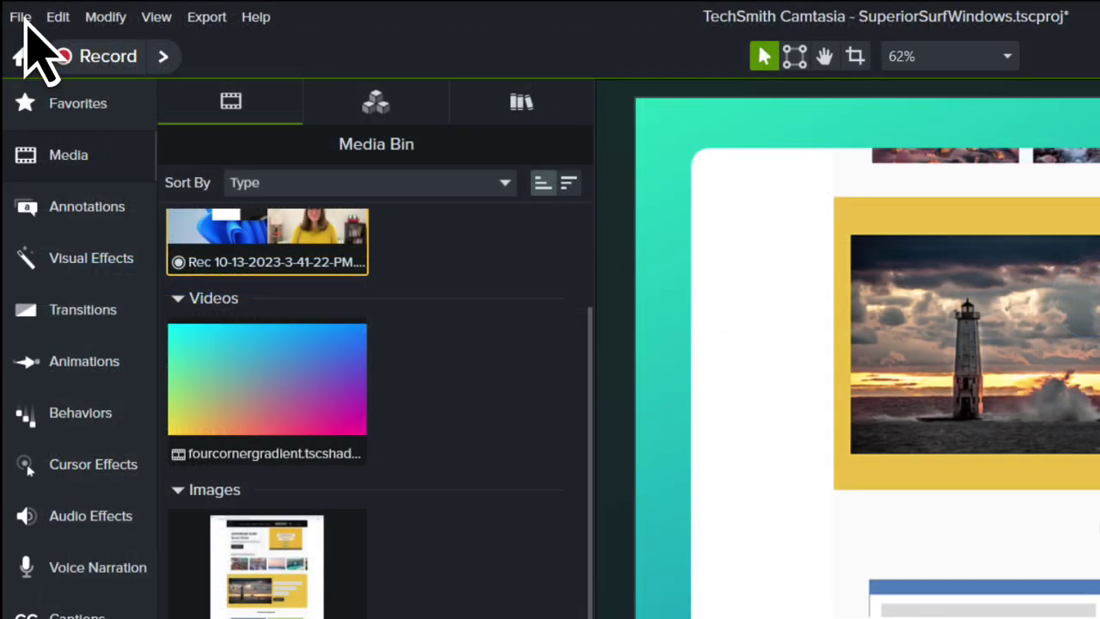
left_click(21, 19)
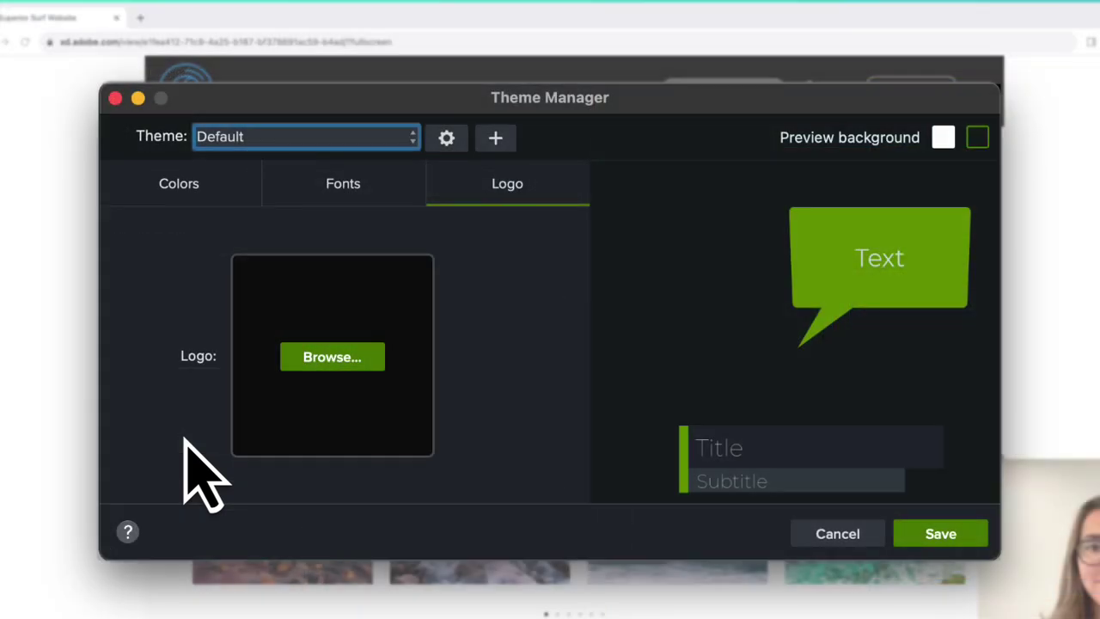
left_click(497, 139)
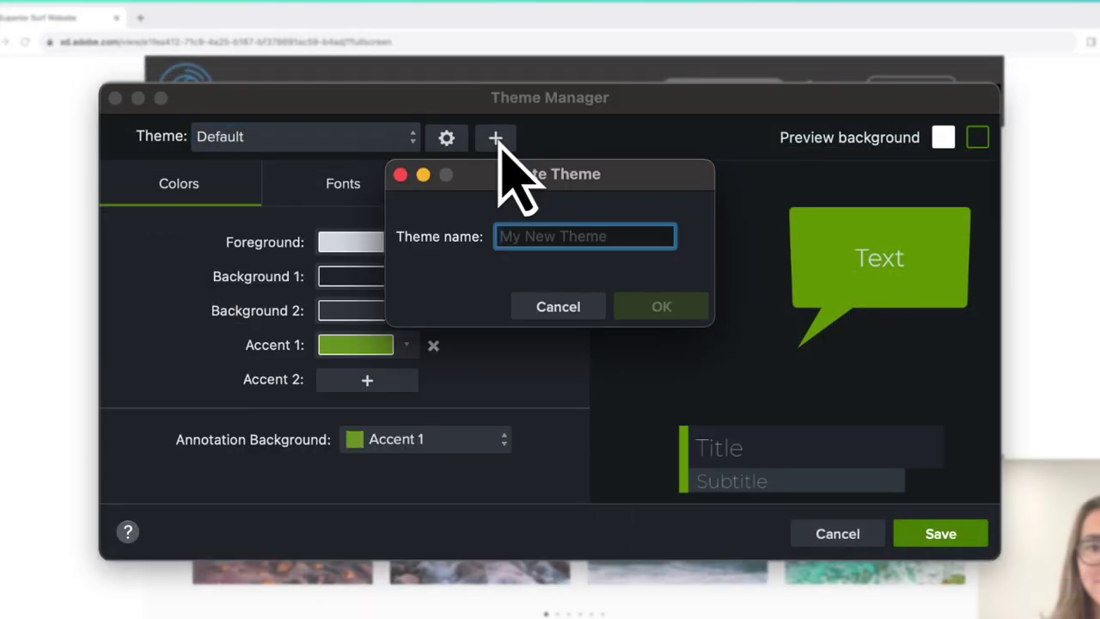
left_click(401, 146)
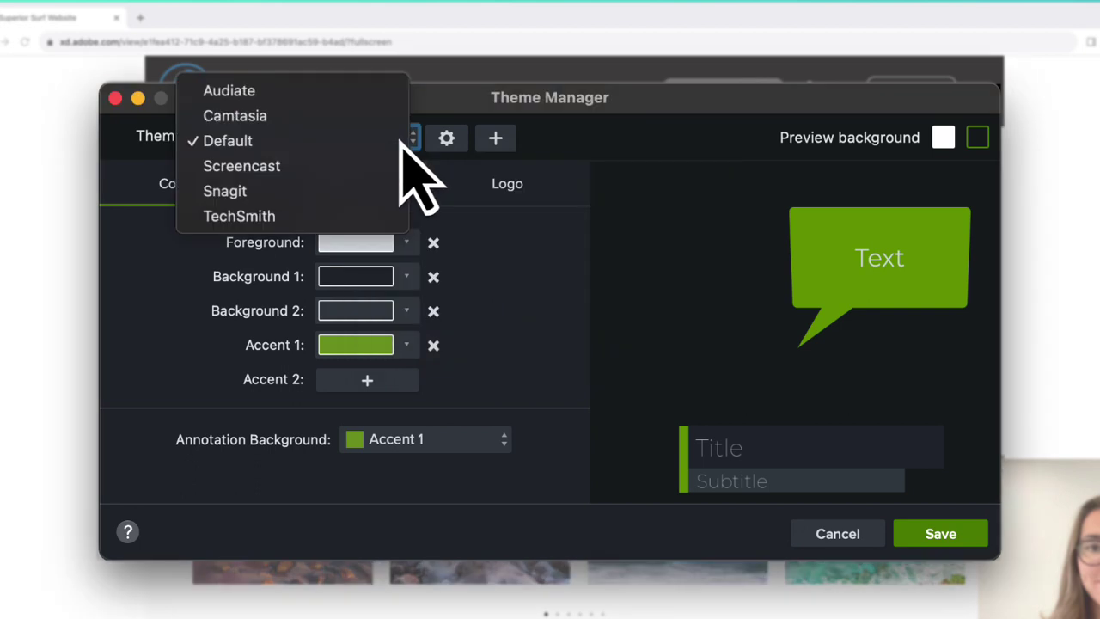
left_click(451, 141)
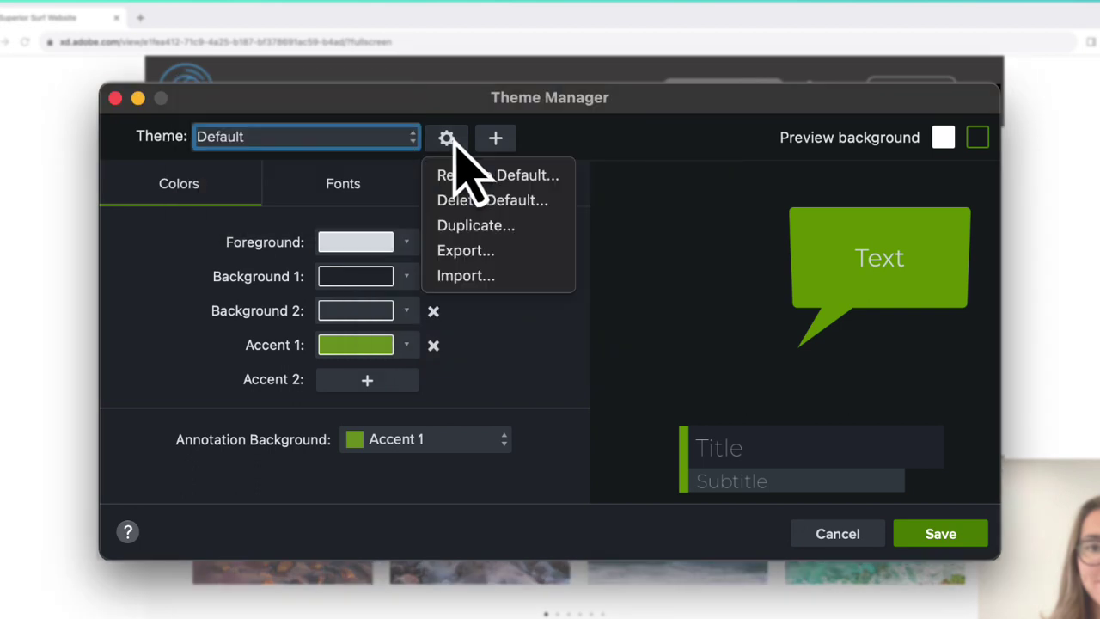
left_click(589, 156)
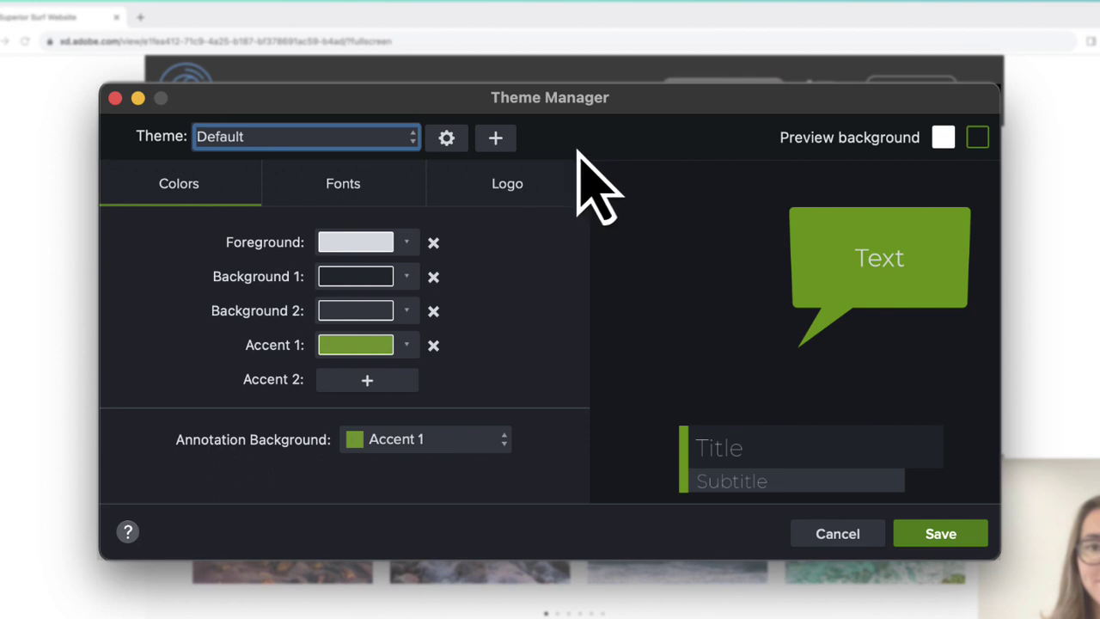
Step: Add a new theme called 'Superior Surf' to the theme list
left_click(498, 139)
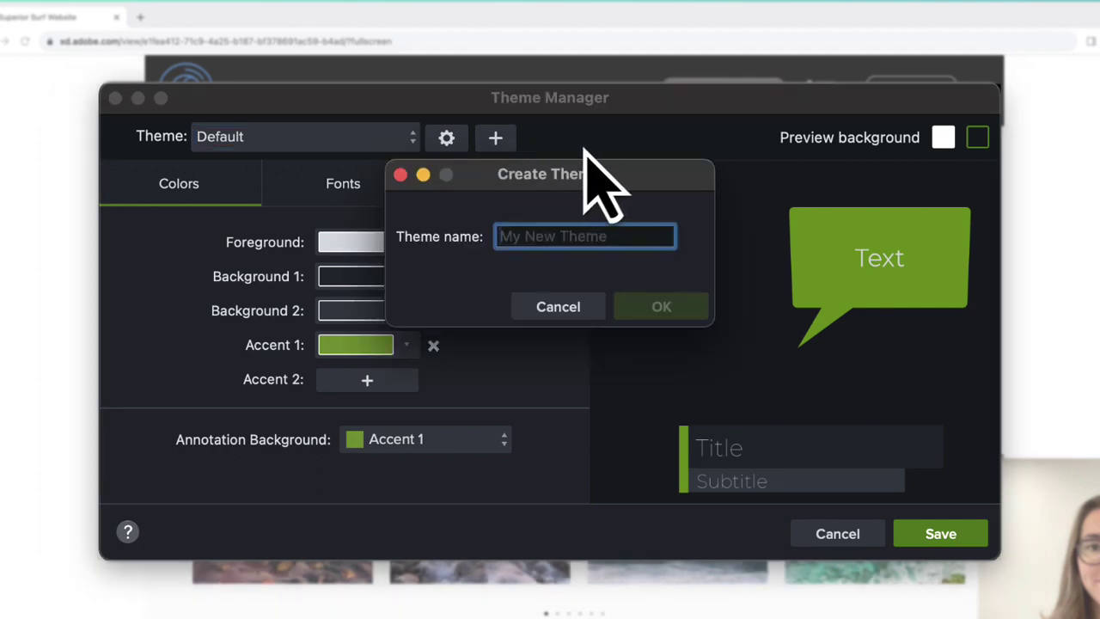
type("Superior Surf")
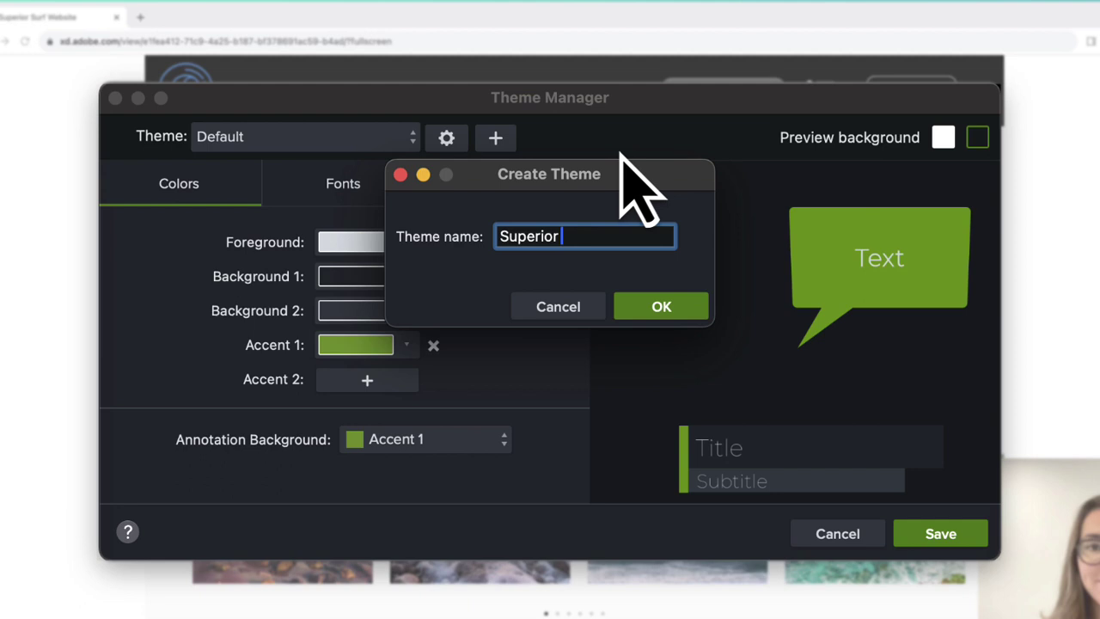
left_click(691, 308)
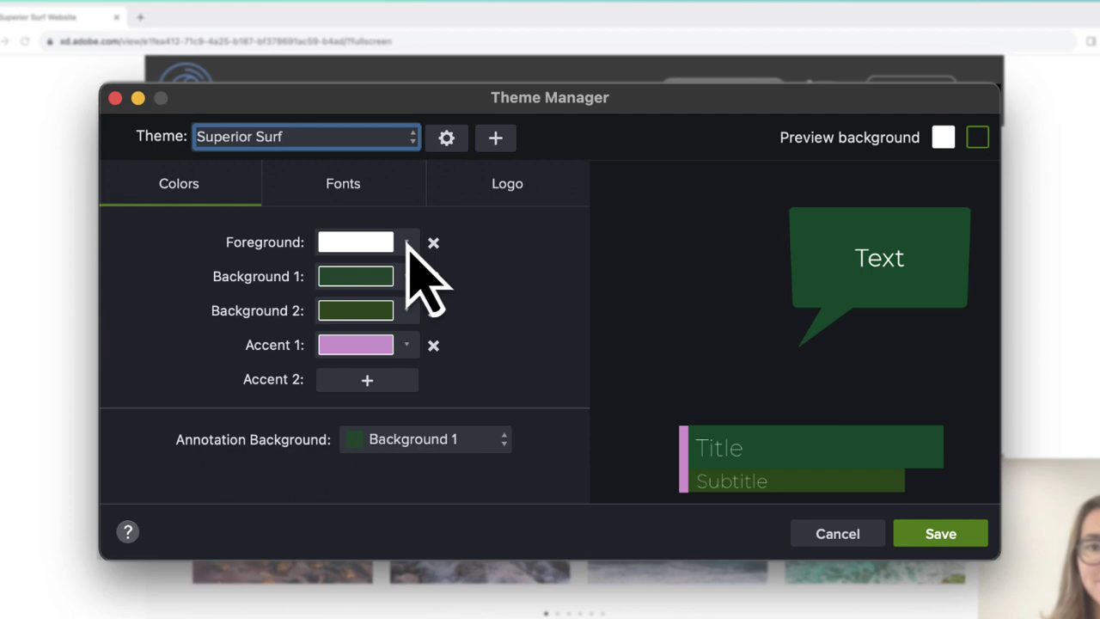
Step: Set Foreground to white and Background 1 to the website's sampled yellow
left_click(408, 245)
left_click(269, 295)
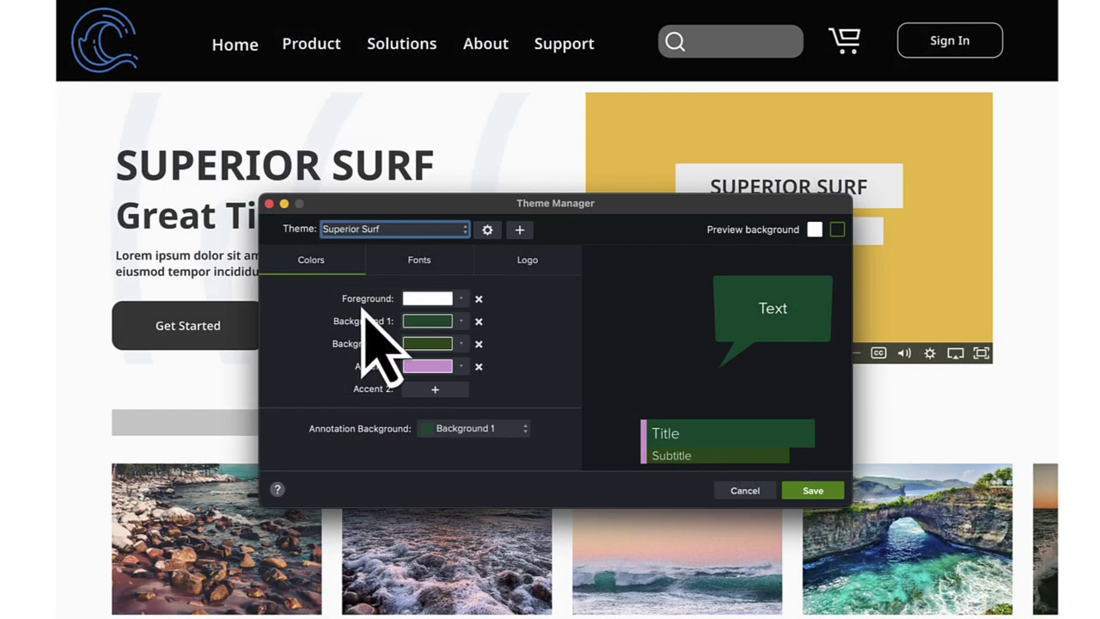
left_click(461, 322)
left_click(493, 362)
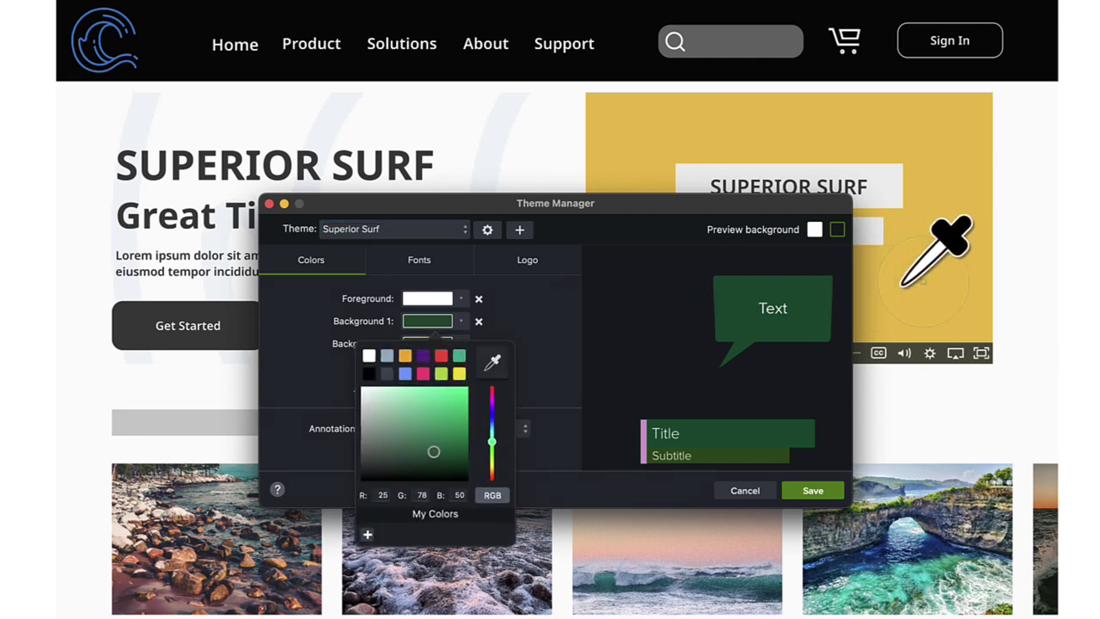
left_click(929, 280)
Step: Set Background 2 to the logo's sampled blue and Annotation Background to Accent 1
left_click(461, 344)
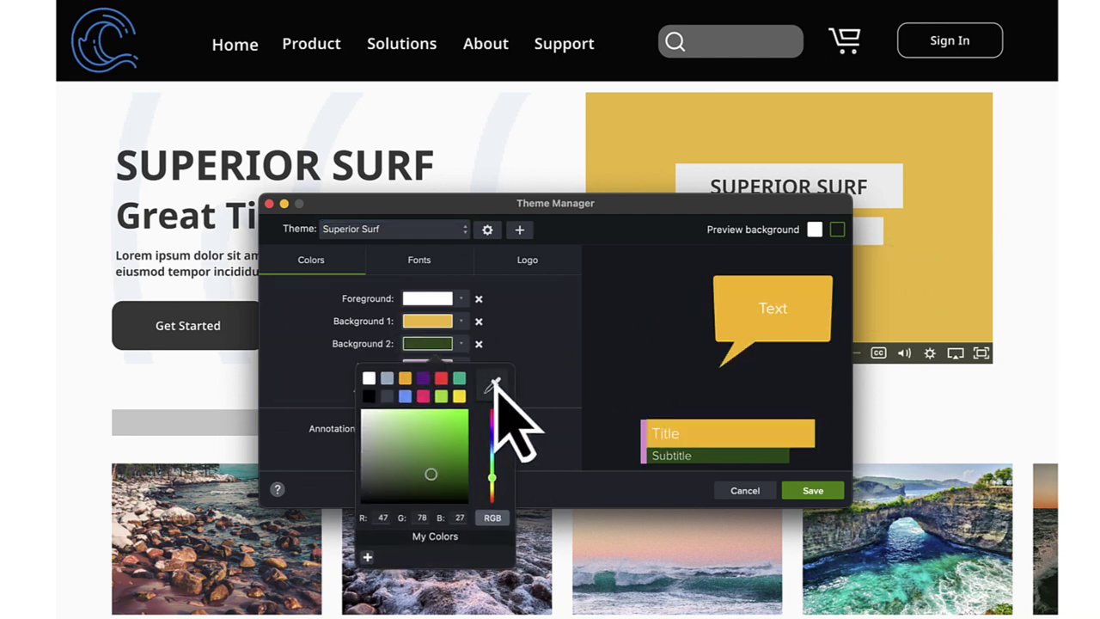
left_click(493, 384)
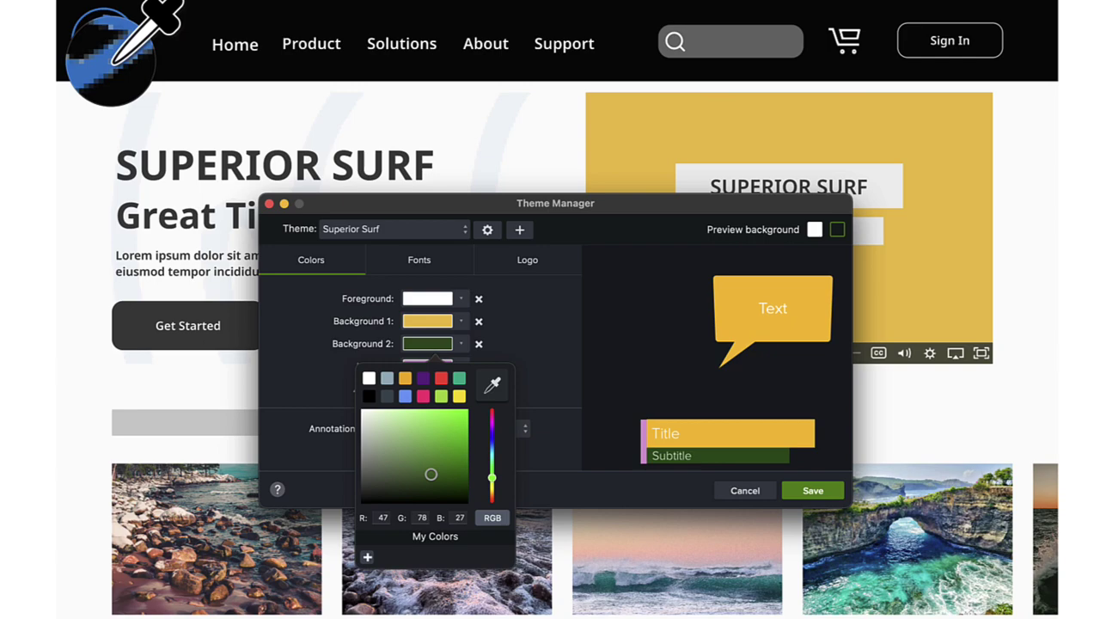
left_click(112, 68)
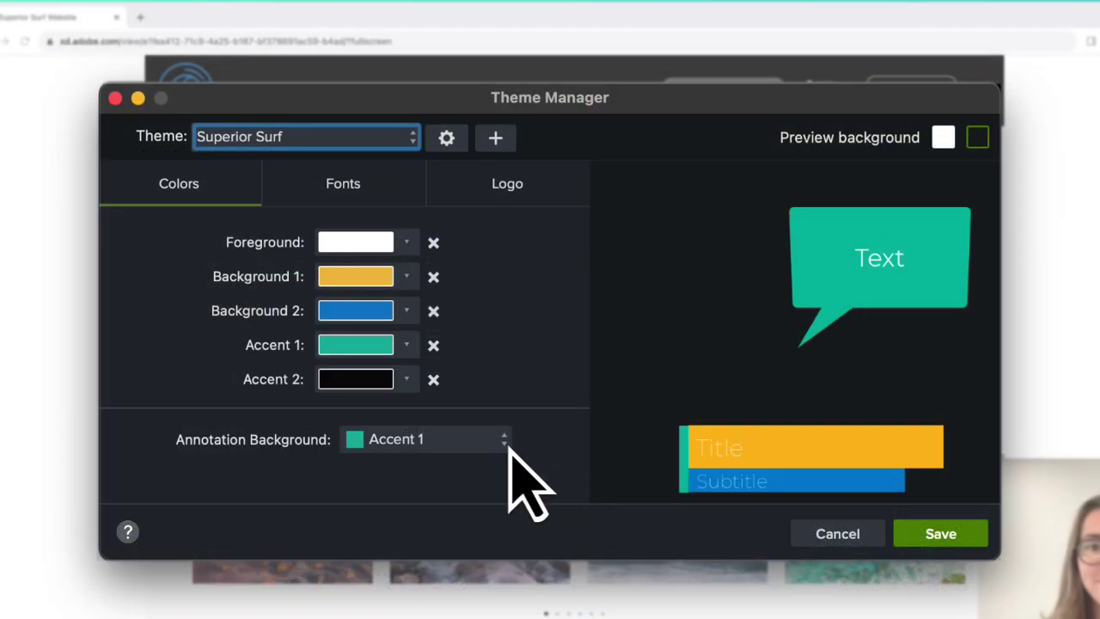
left_click(487, 442)
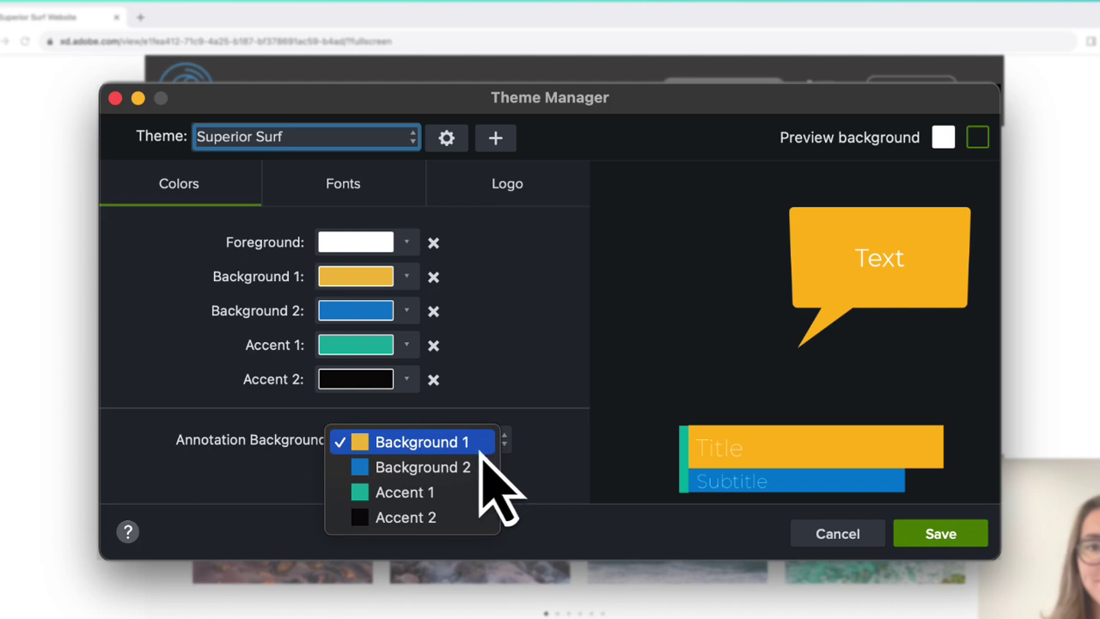
left_click(448, 497)
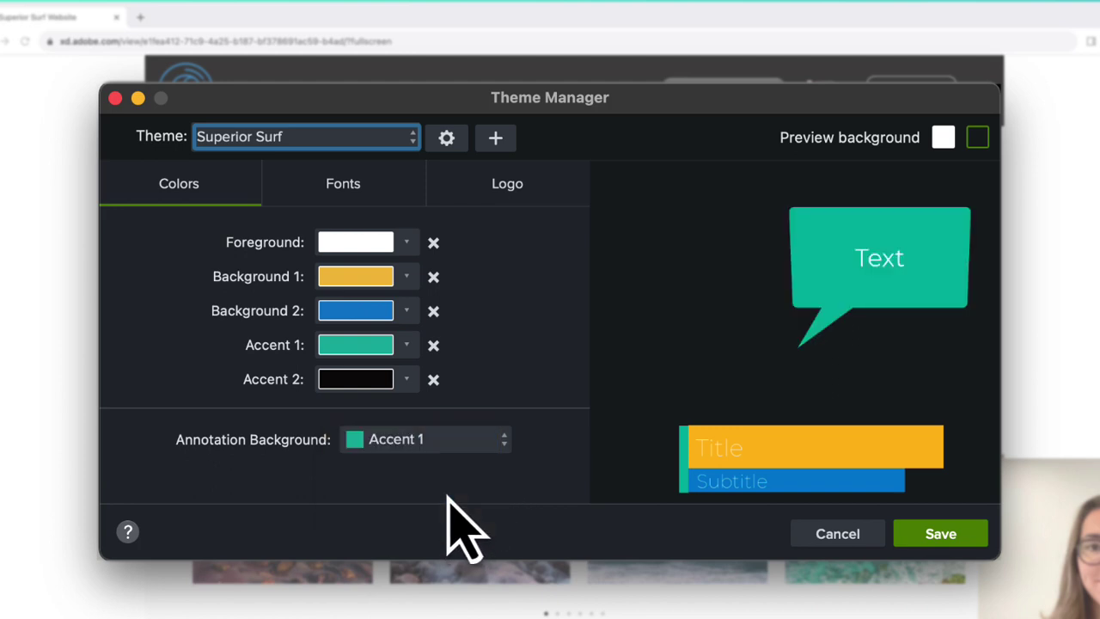
Step: Make Proxima Nova the Superior Surf theme's Font 1
left_click(393, 183)
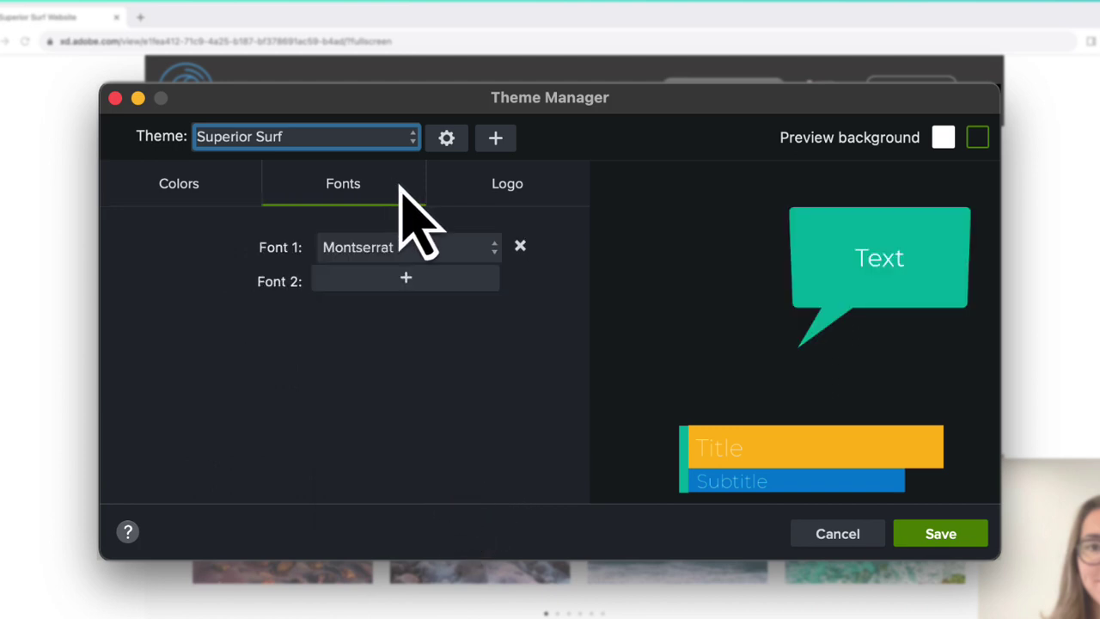
left_click(481, 248)
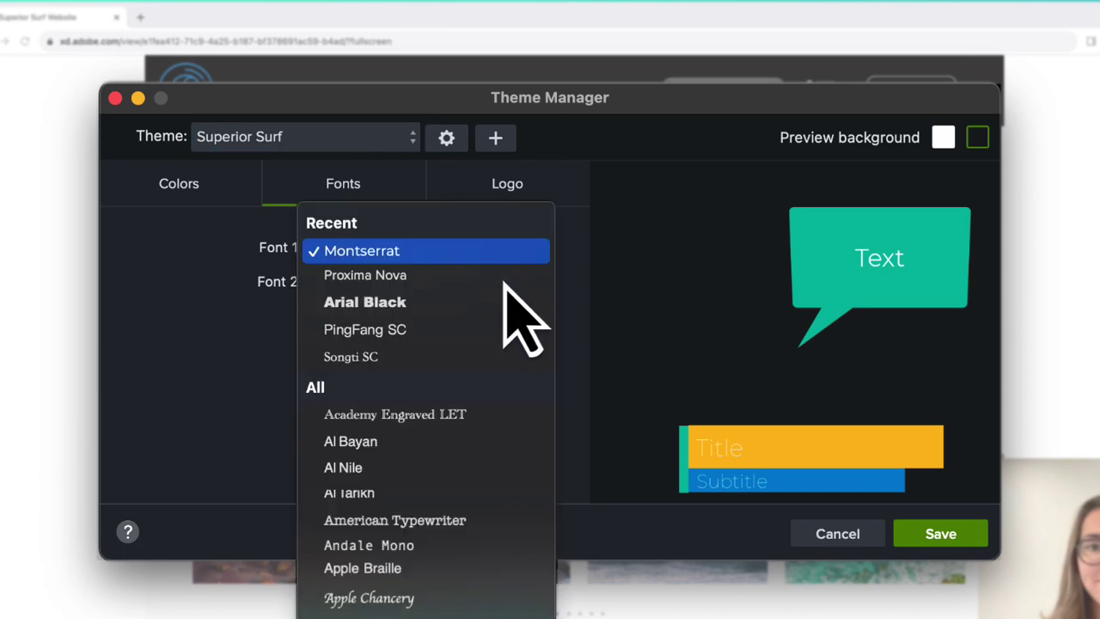
left_click(504, 282)
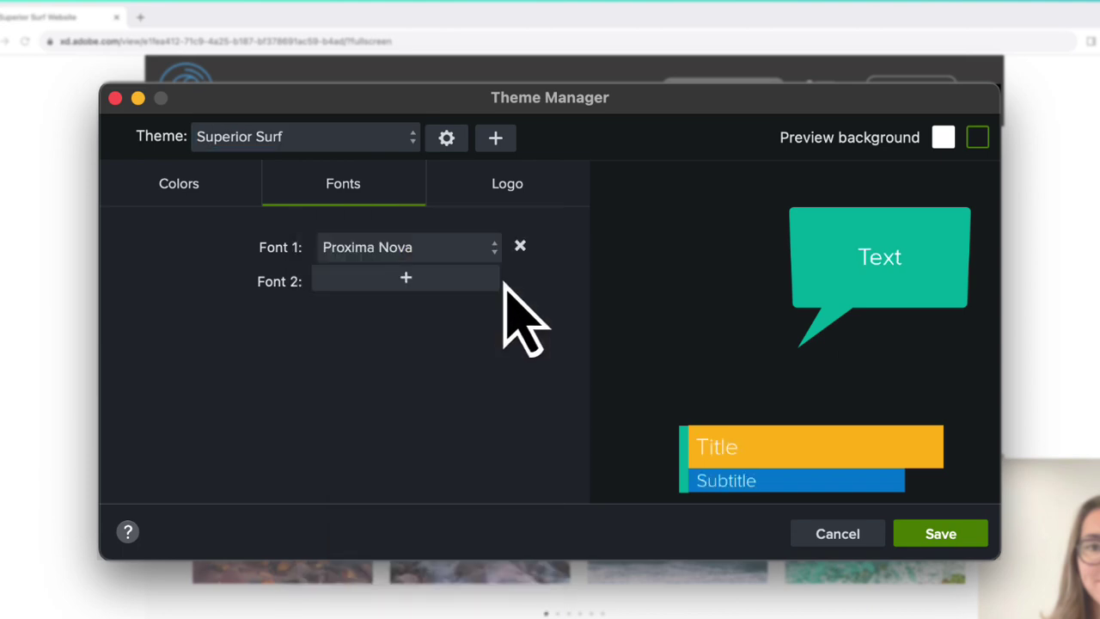
left_click(558, 183)
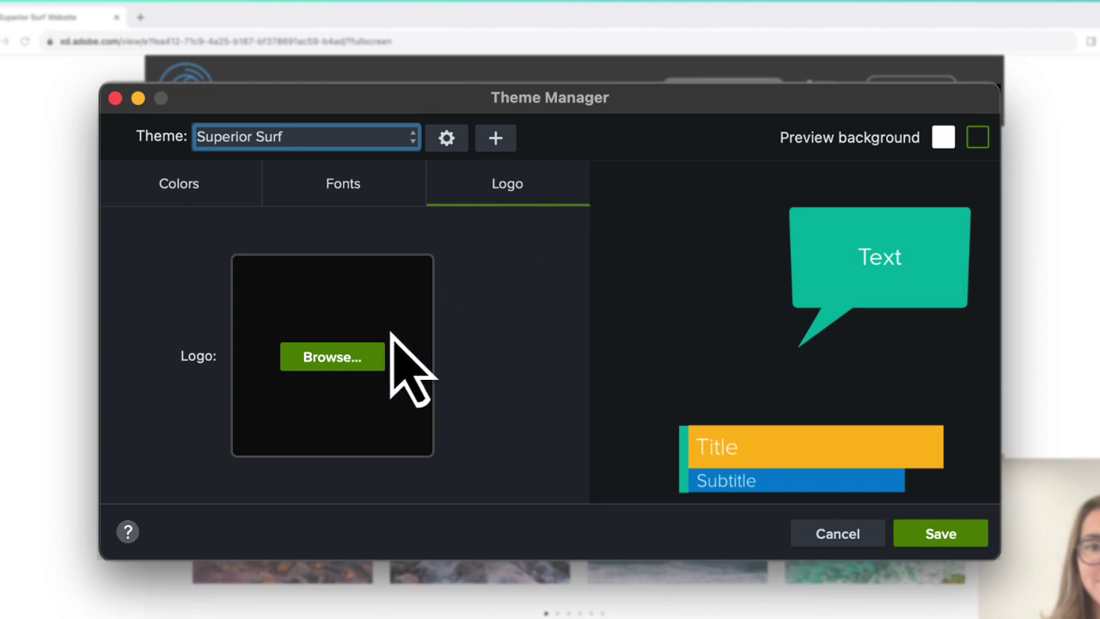
Step: Load Superior Surf Logo.png from the Desktop as the theme's logo
left_click(361, 359)
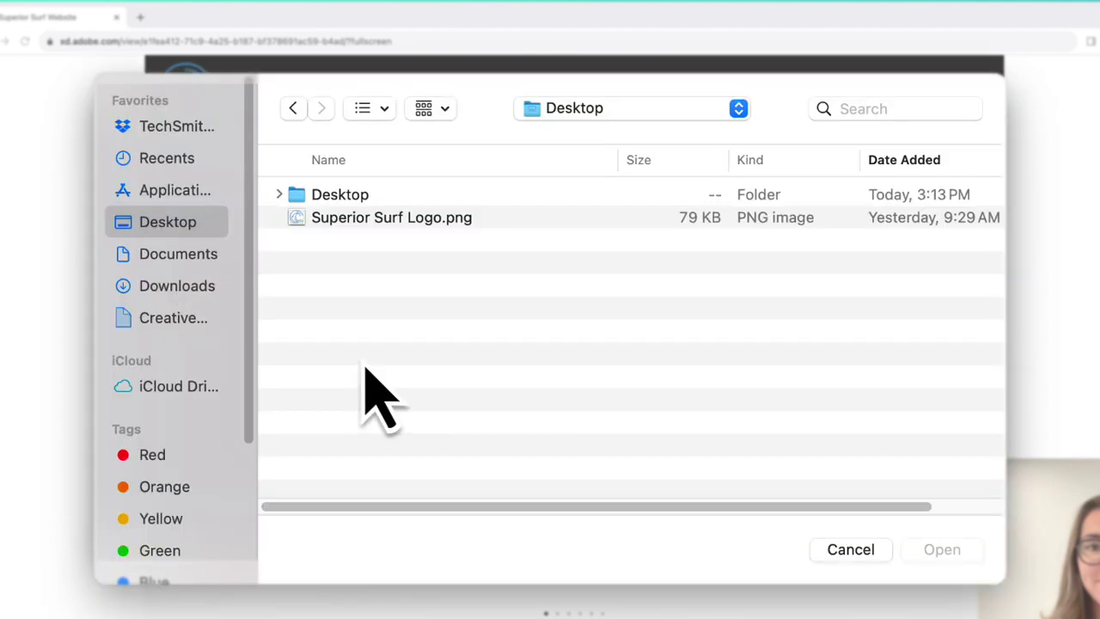
left_click(500, 225)
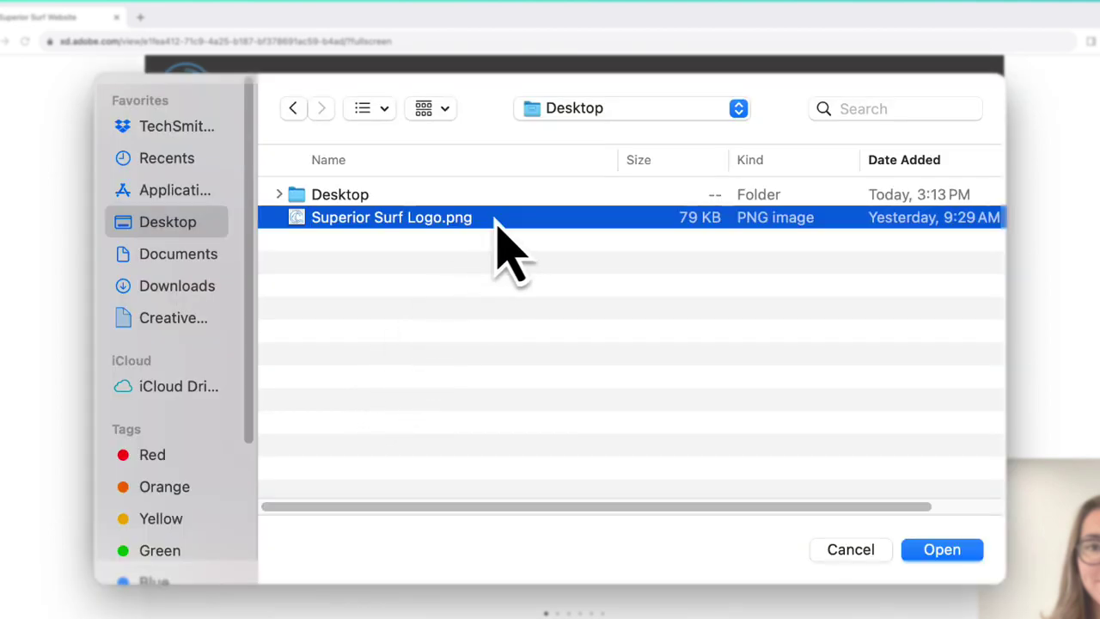
left_click(946, 555)
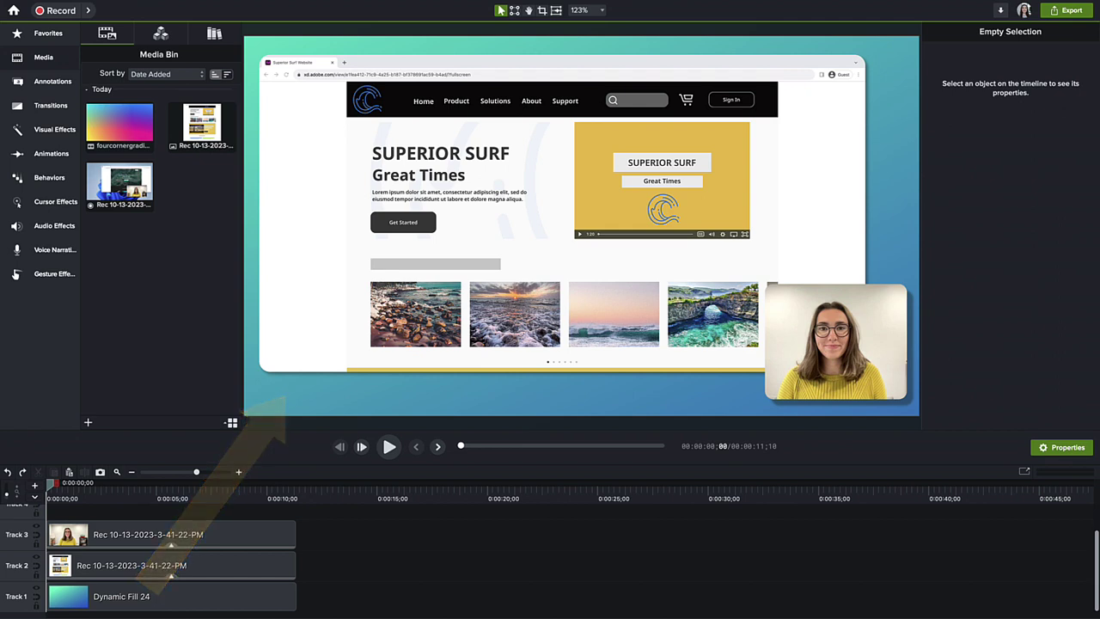
Step: Select the Dynamic Fill 24 background clip to show its properties
left_click(255, 601)
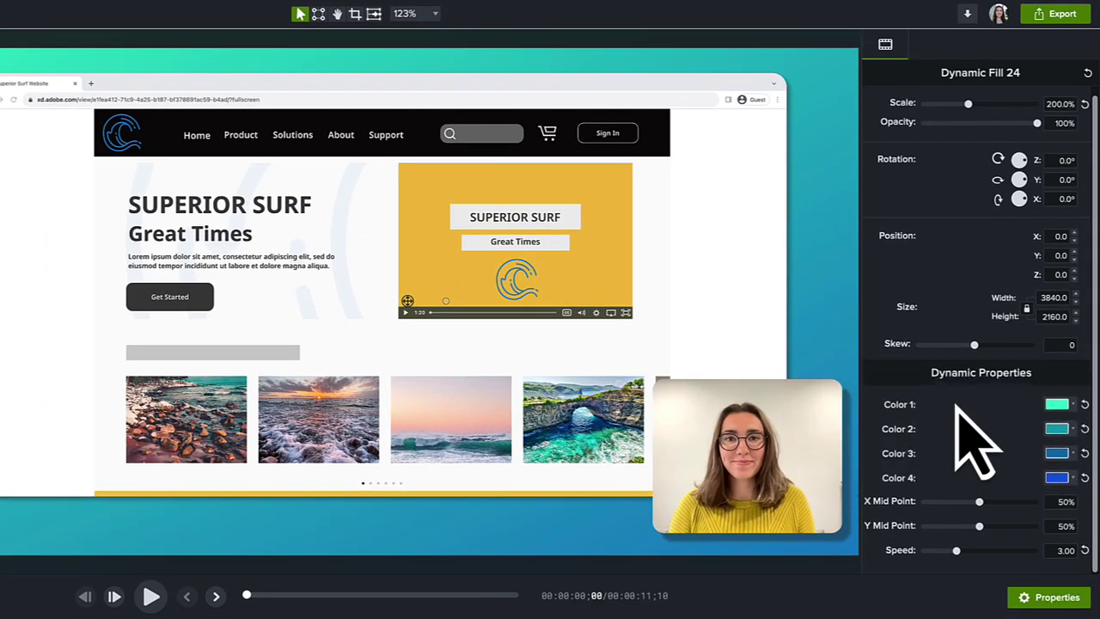
Step: Switch Dynamic Fill 24's colours to the Superior Surf theme palette
left_click(1075, 406)
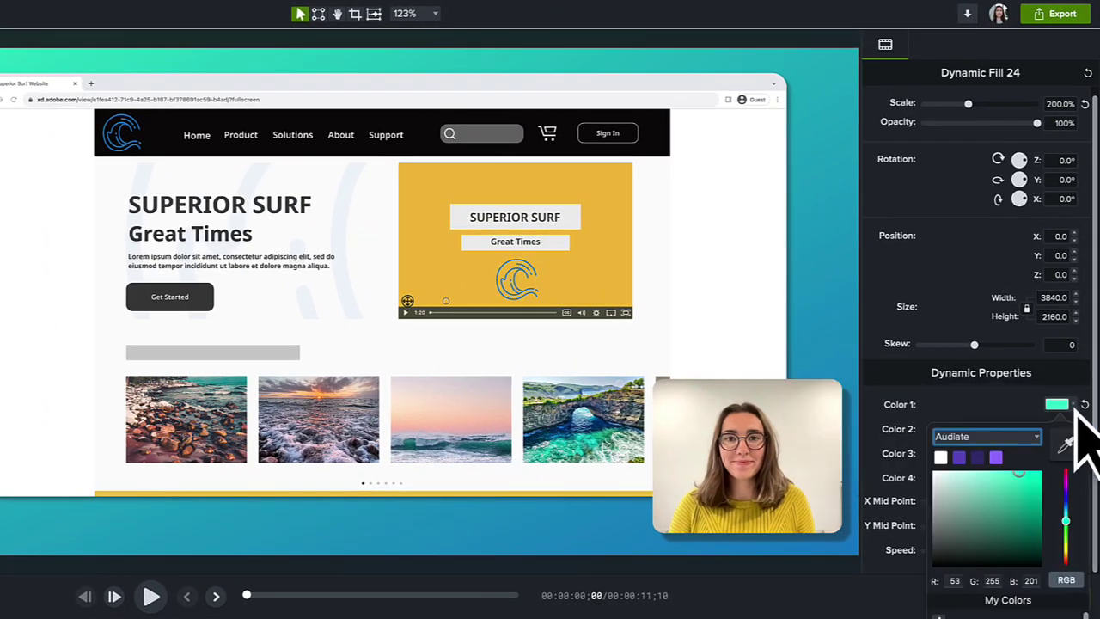
left_click(1035, 437)
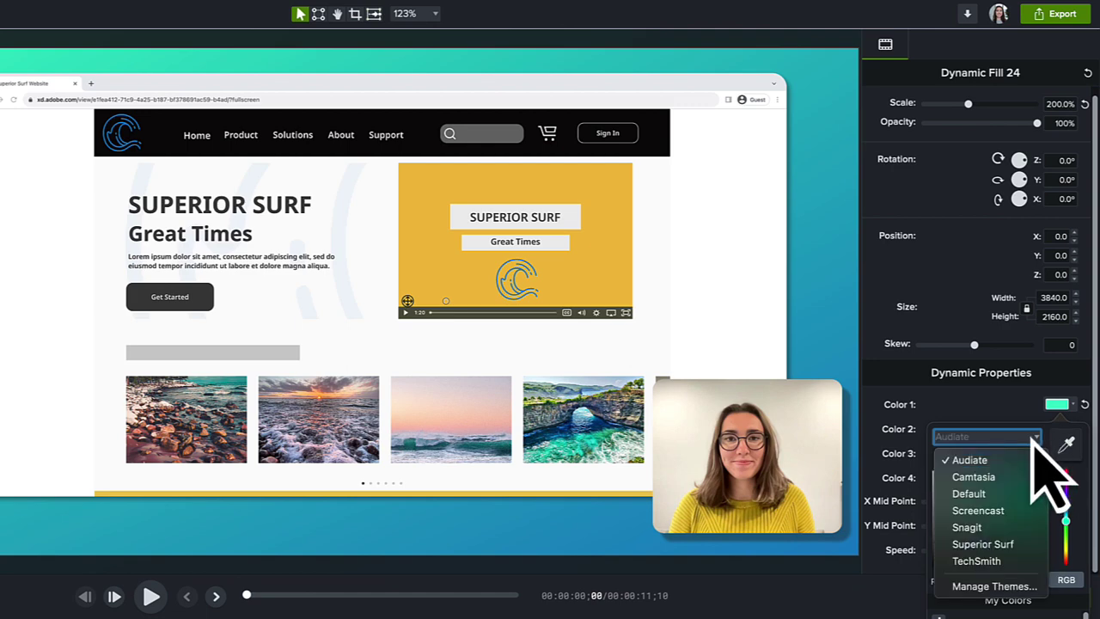
left_click(1023, 544)
left_click(942, 459)
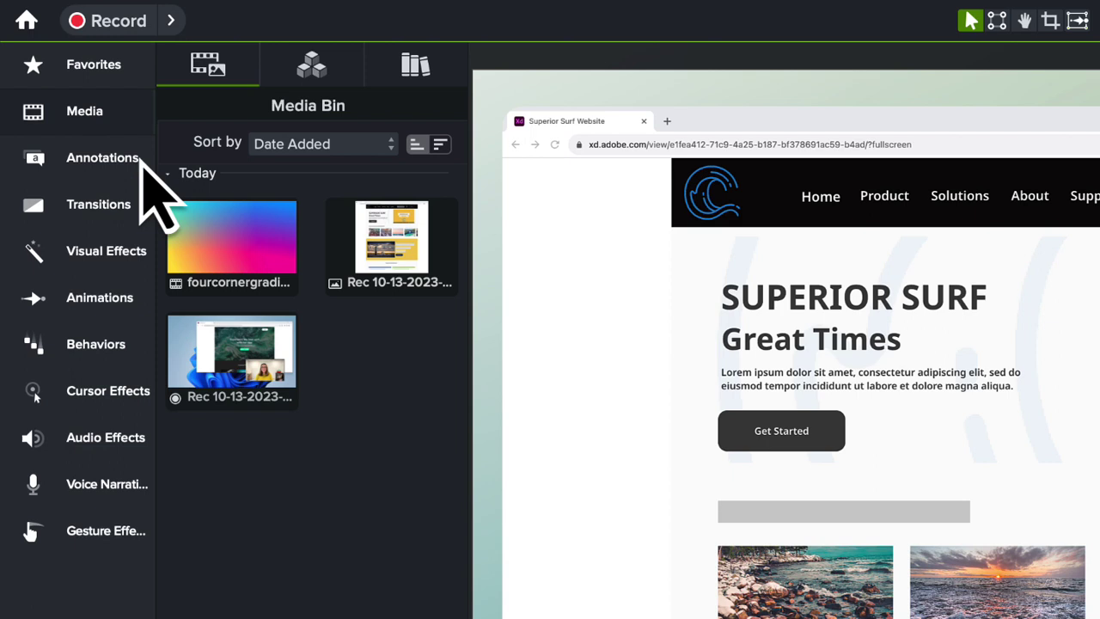
Step: Show the Sketch Motion annotations and move the playhead to 0:00:07;20
left_click(103, 158)
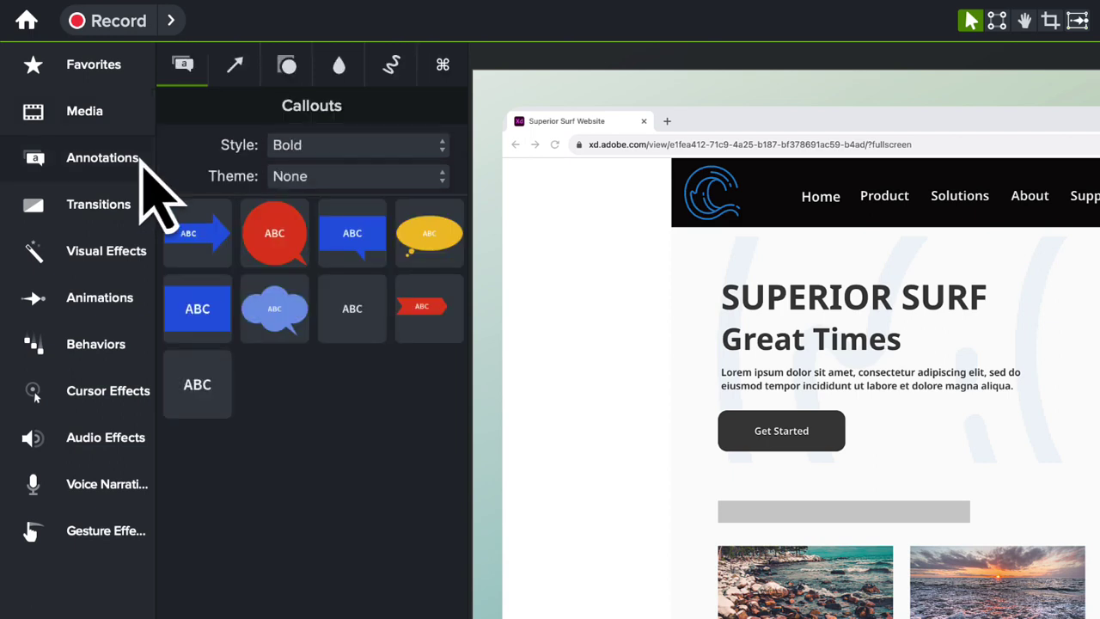
left_click(404, 78)
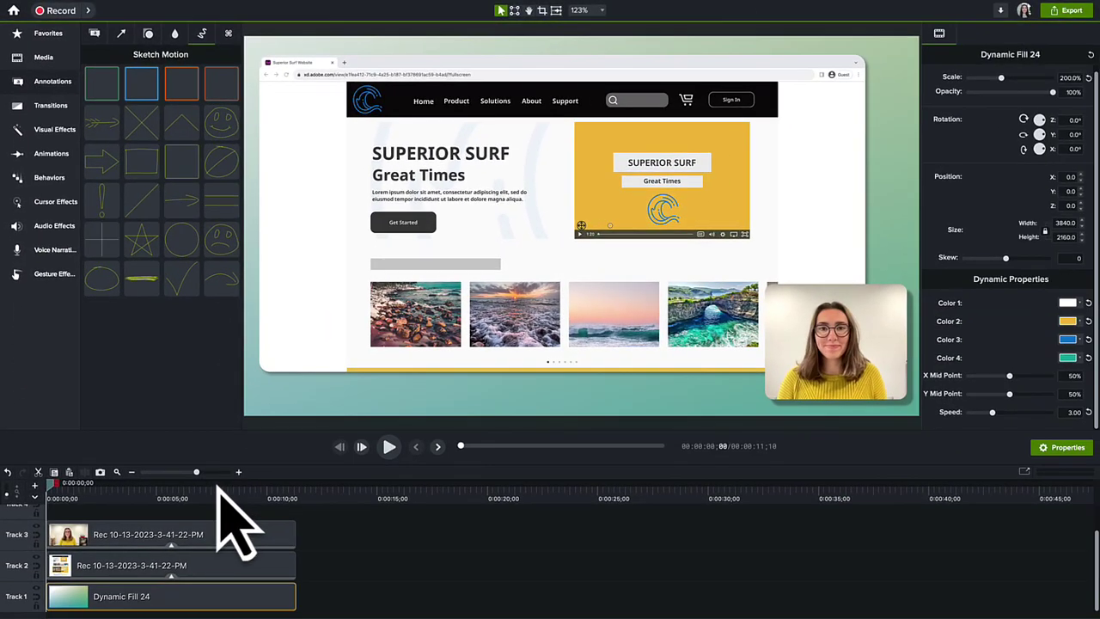
left_click(216, 486)
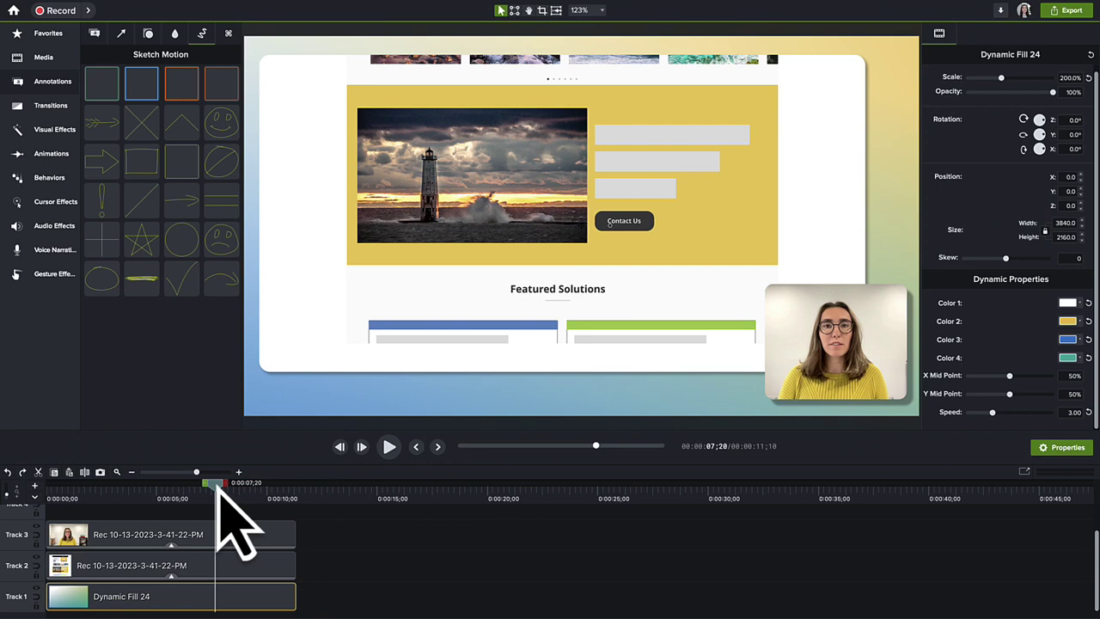
mouse_move(101, 83)
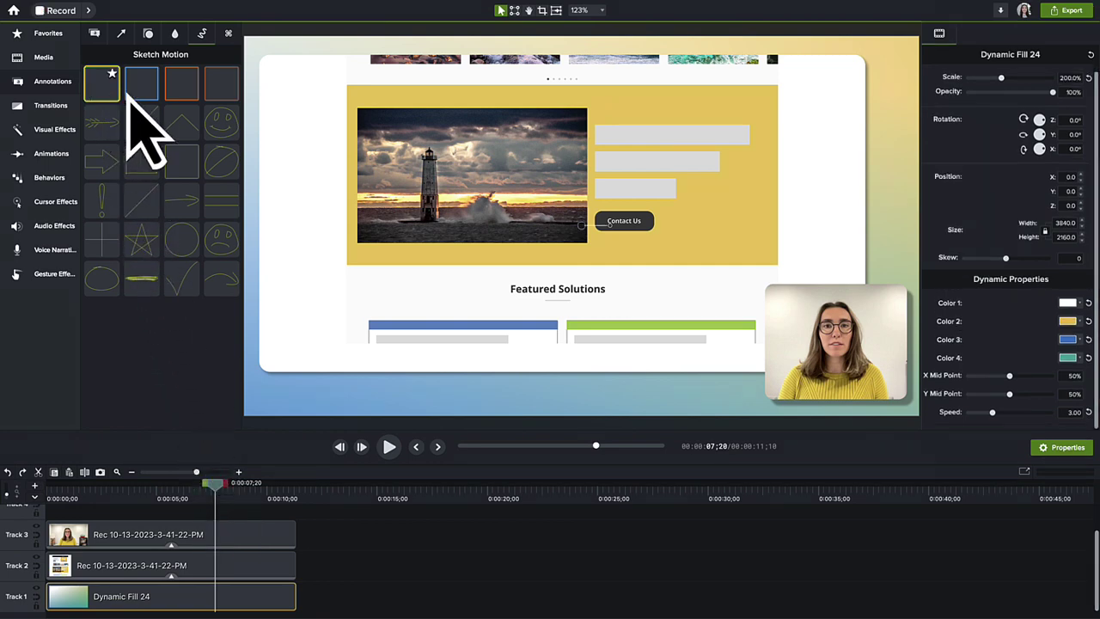
Step: Place a Sketch Motion rectangle and fit it around the Contact Us button
left_click_drag(129, 93, 623, 219)
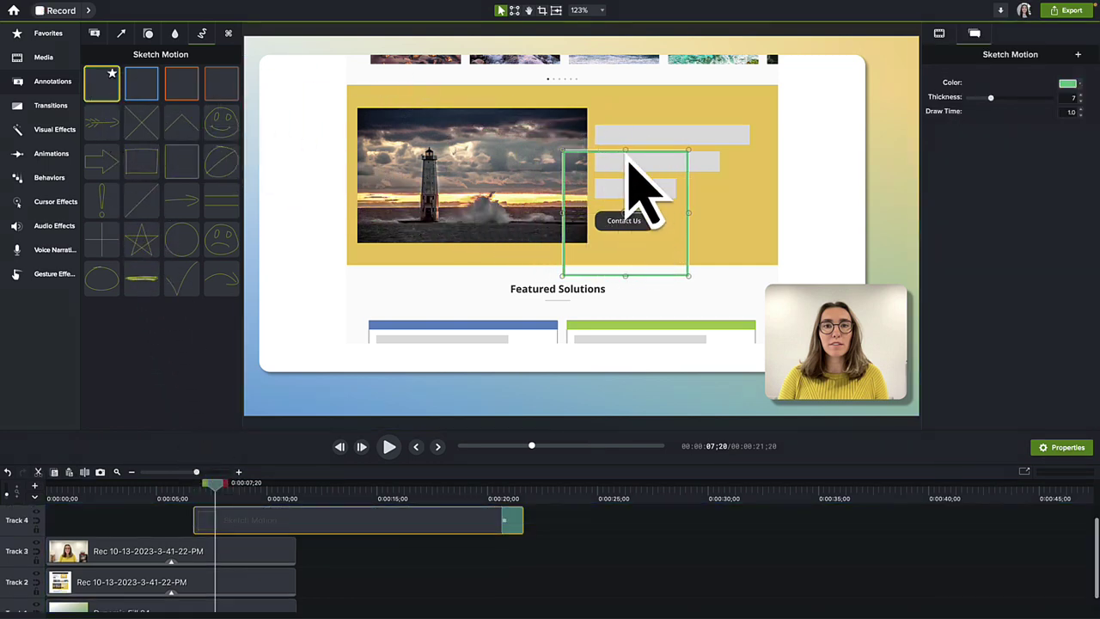
left_click_drag(626, 158, 639, 208)
mouse_move(688, 244)
left_mouse_down()
mouse_move(654, 253)
mouse_move(583, 223)
left_mouse_up()
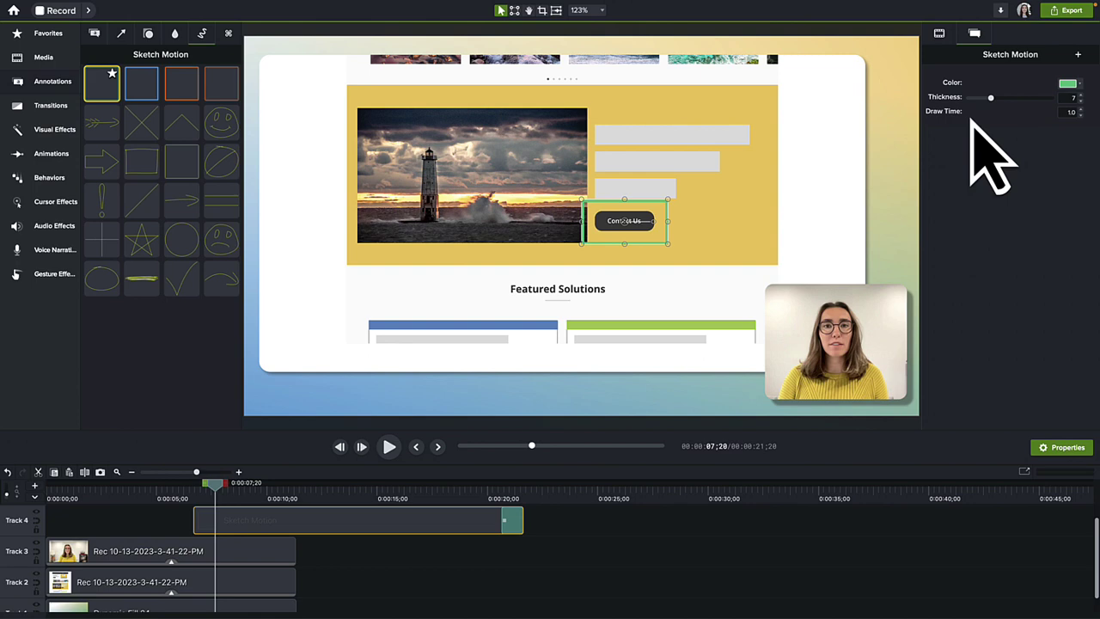
Step: Make the sketch outline blue and increase its thickness
left_click(1075, 84)
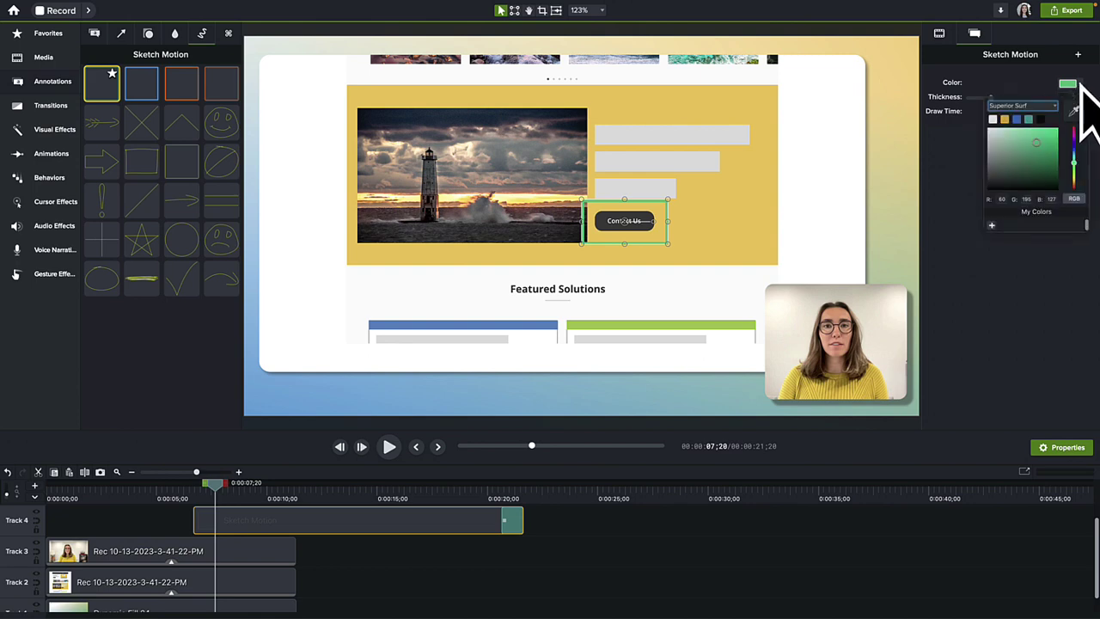
left_click(1008, 124)
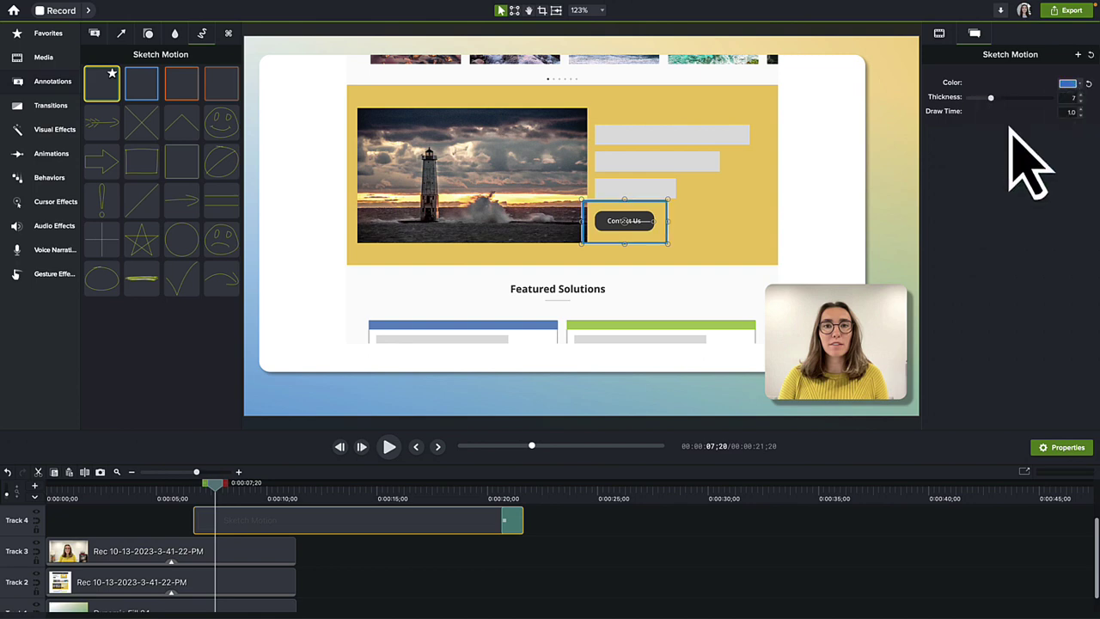
left_click_drag(990, 97, 1021, 98)
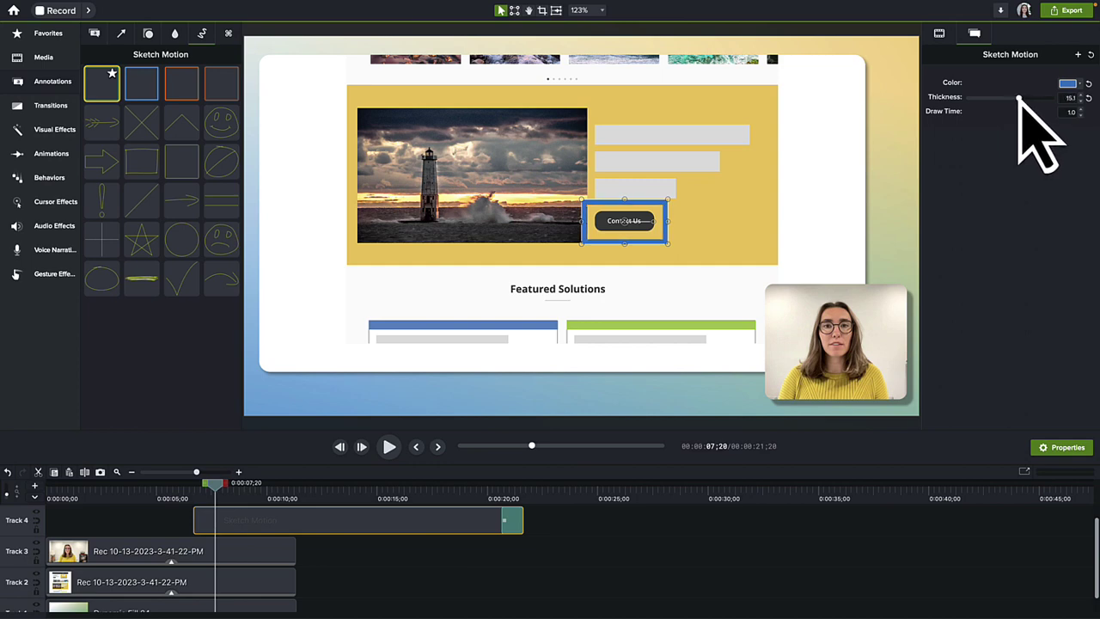
Step: Shorten the sketch clip, then rewind and preview the animation
left_click_drag(516, 521, 248, 550)
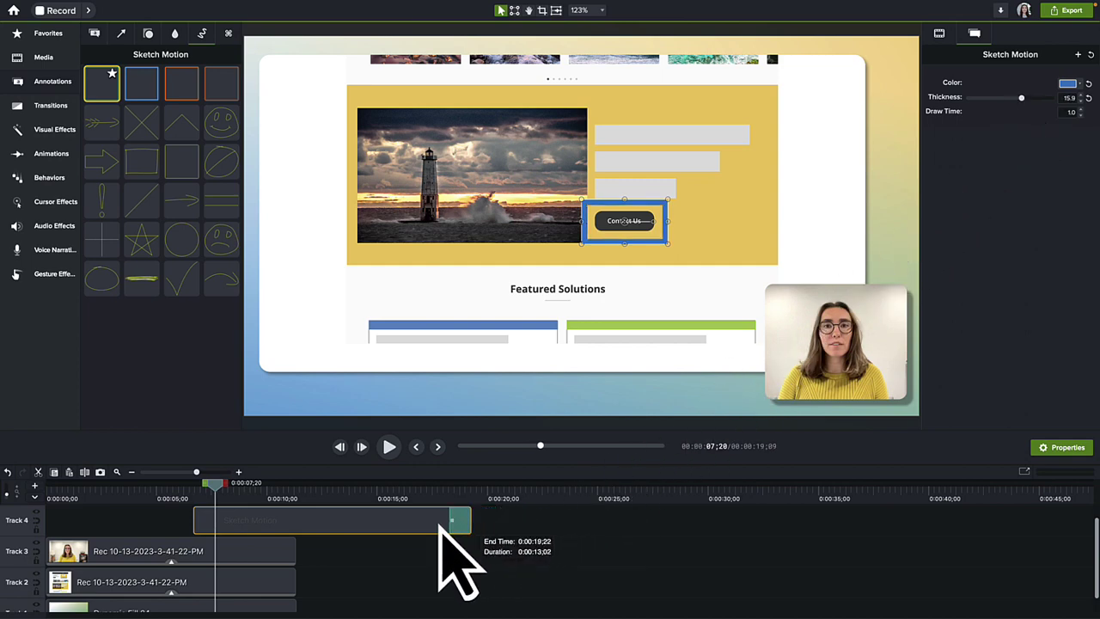
left_click_drag(225, 499, 197, 527)
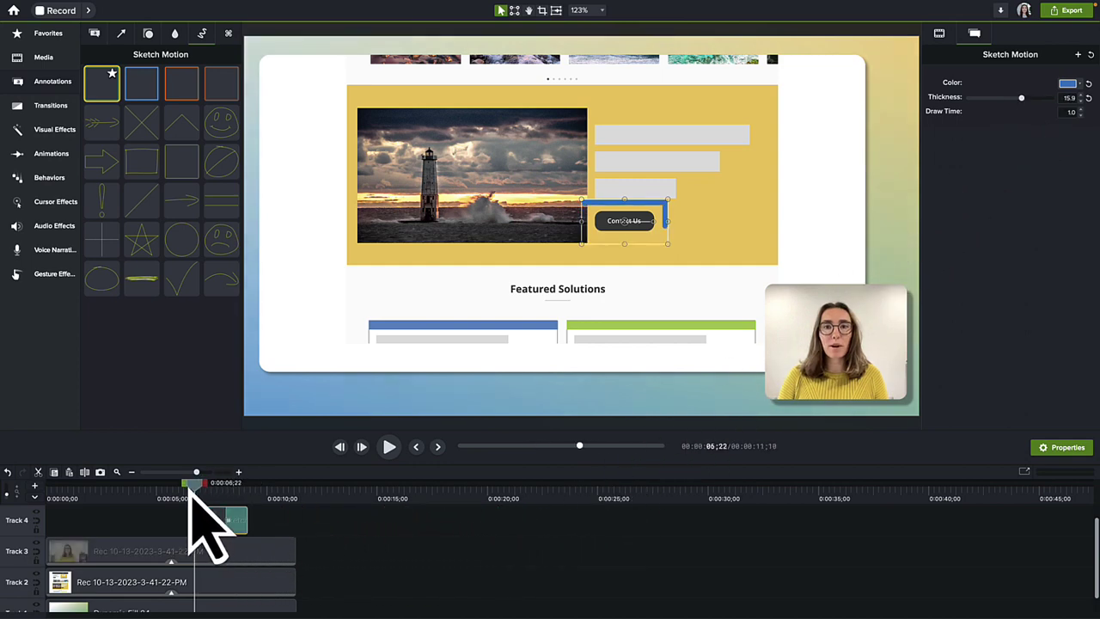
left_click(389, 446)
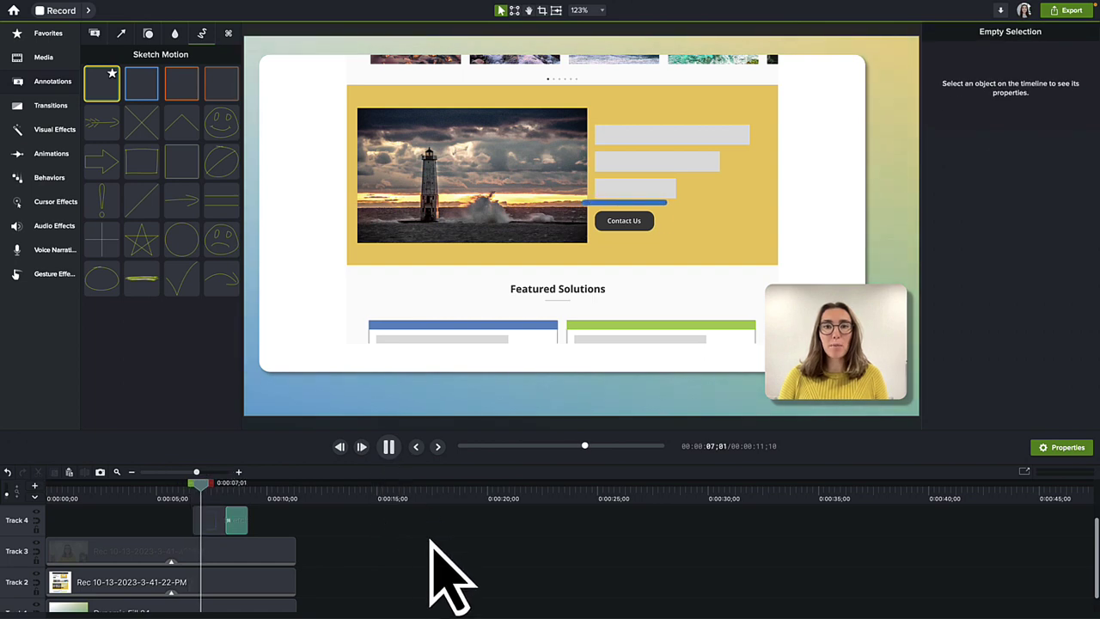
left_click(392, 449)
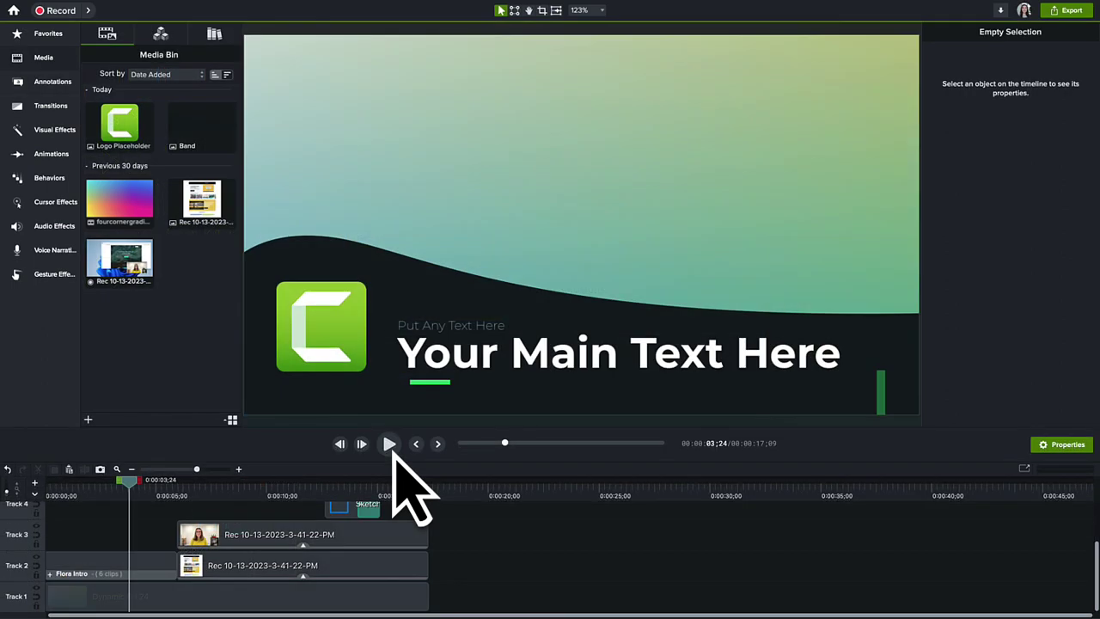
Step: Apply the Superior Surf theme to the Flora Intro title clip
left_click(155, 574)
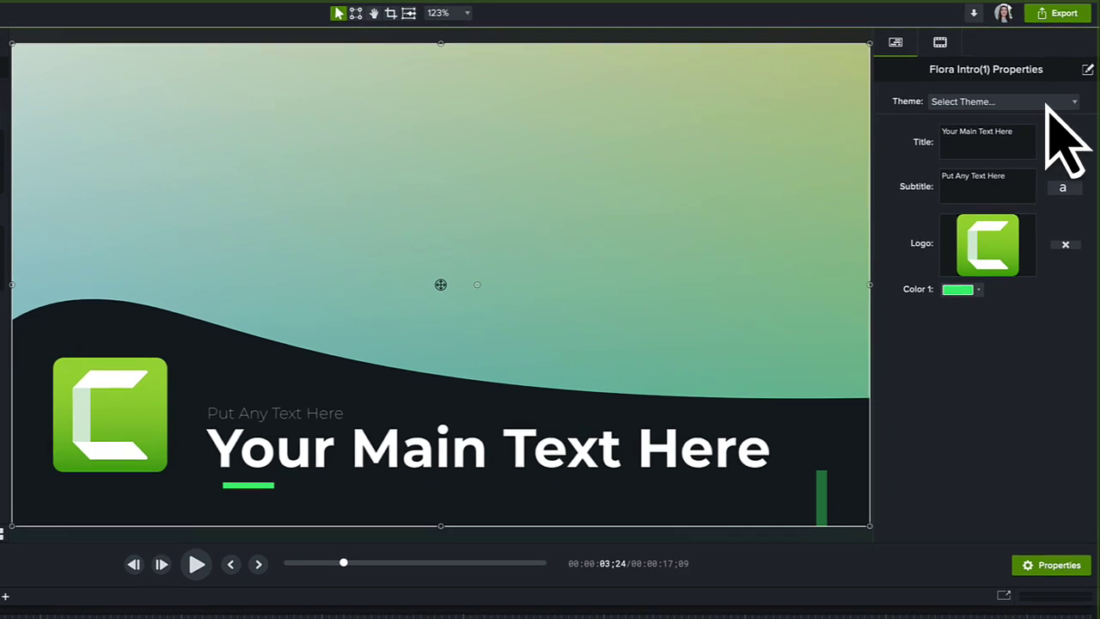
left_click(1049, 103)
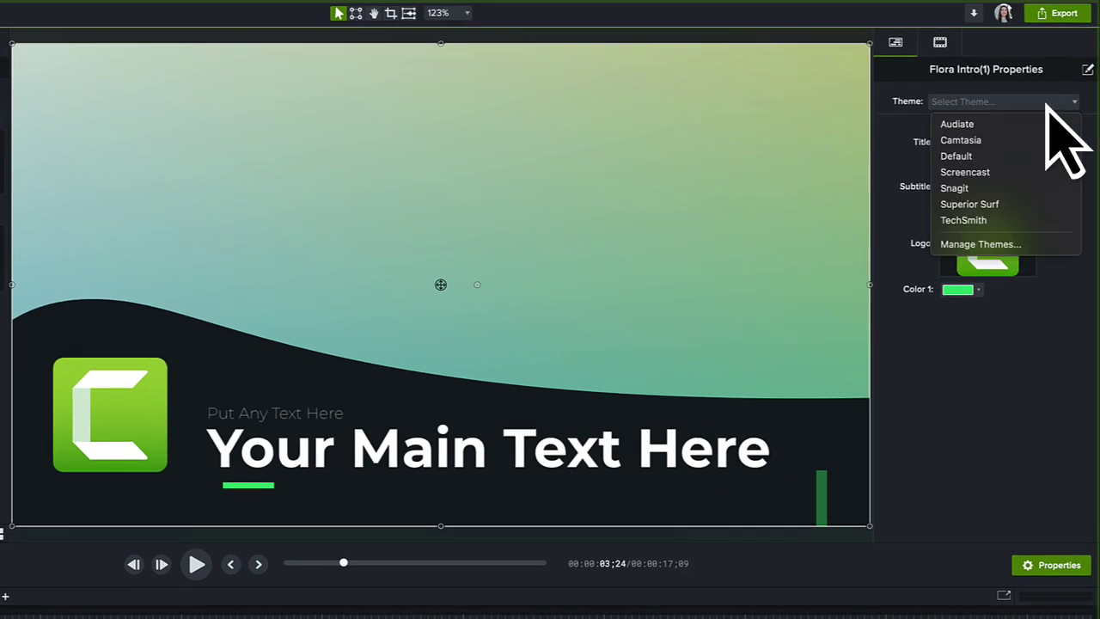
left_click(1044, 205)
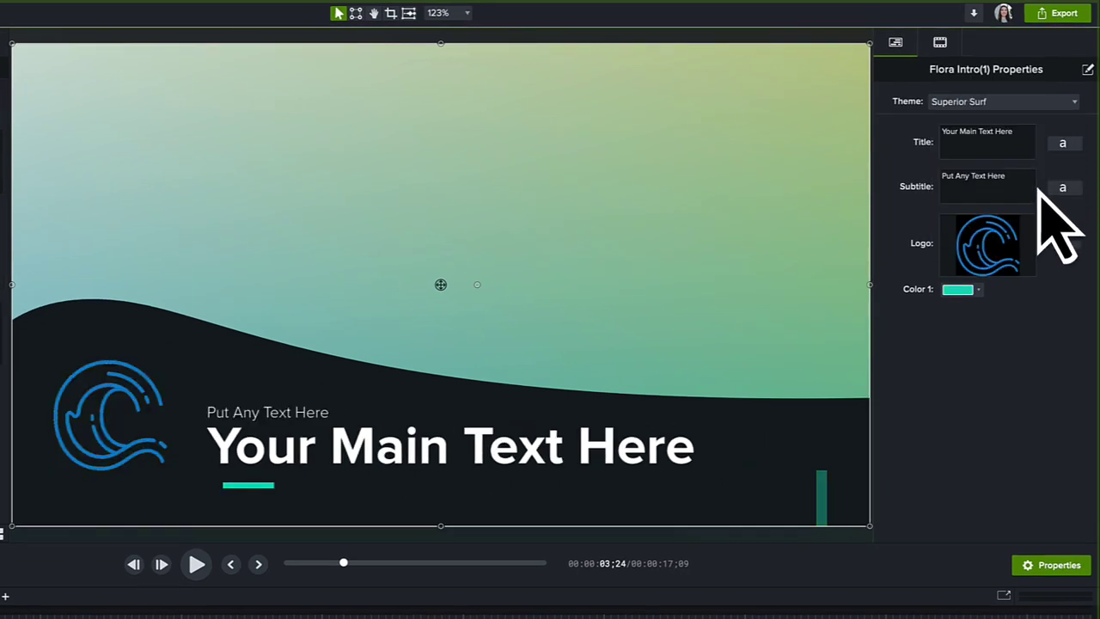
Step: Change the intro title to 'Superior Surf' and the subtitle to 'Carson'
left_click(1021, 140)
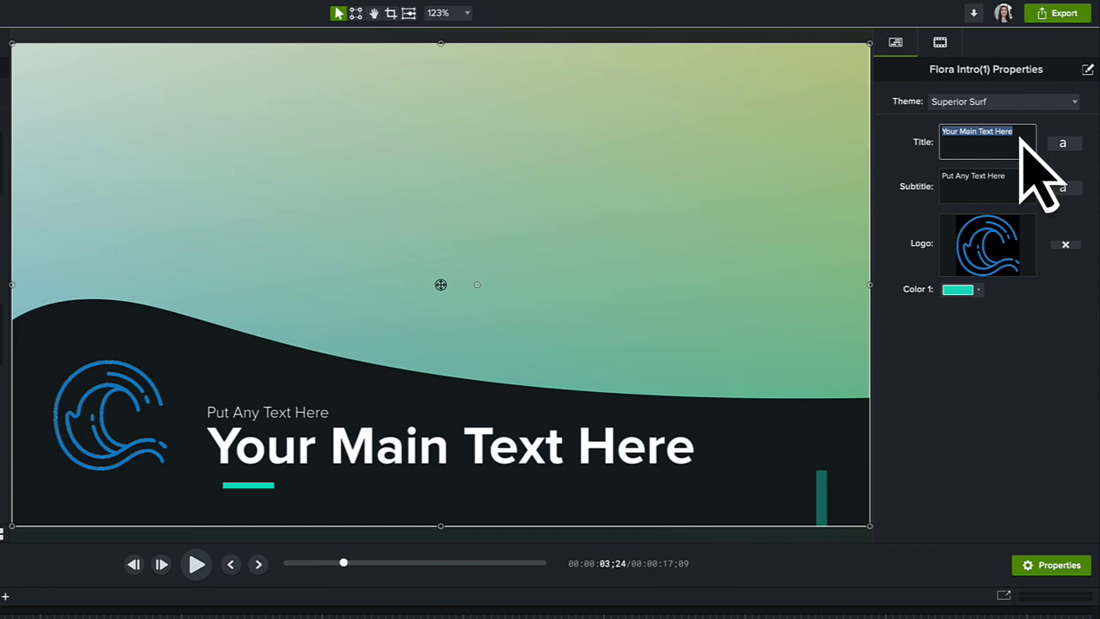
type("Superior Surf")
left_click(982, 182)
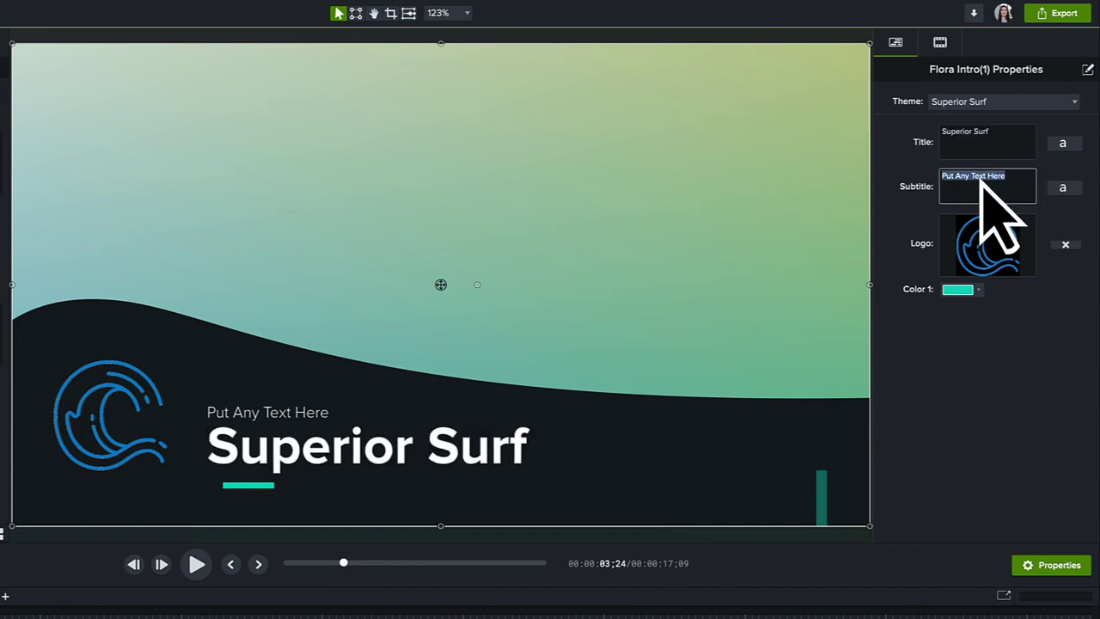
type("Carson")
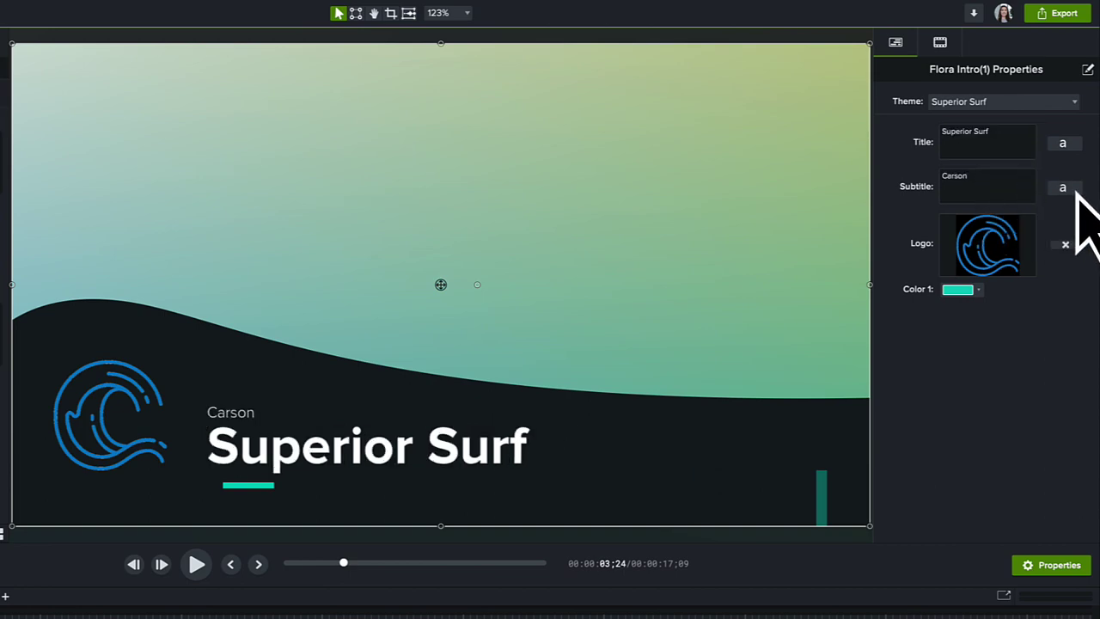
Step: Set the intro's Color 1 accent to the theme's yellow
left_click(1076, 191)
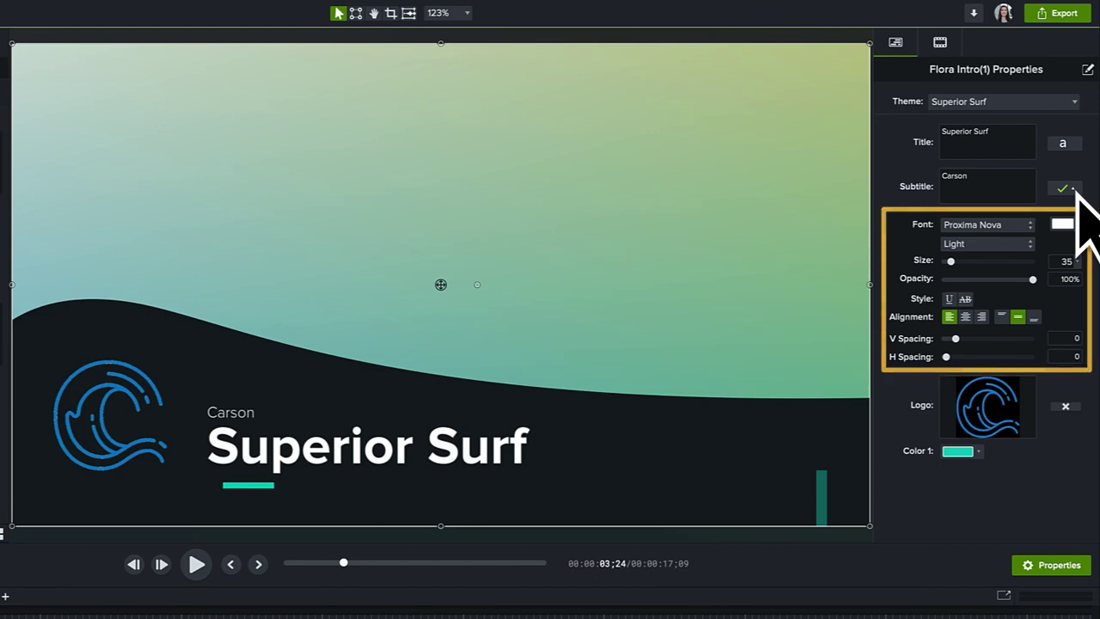
left_click(1075, 190)
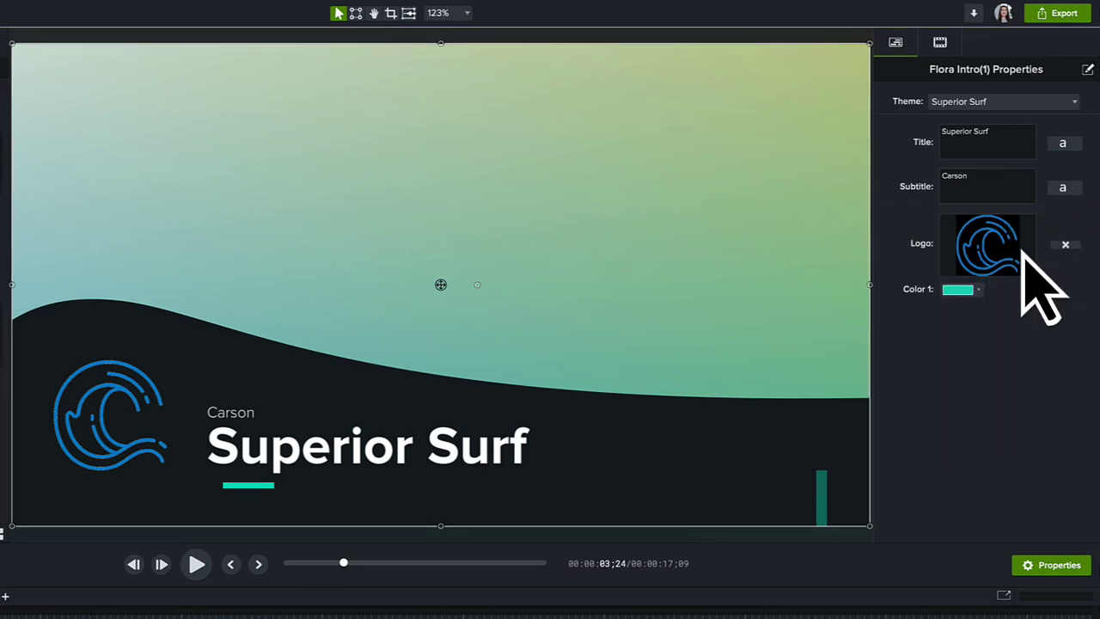
left_click(978, 292)
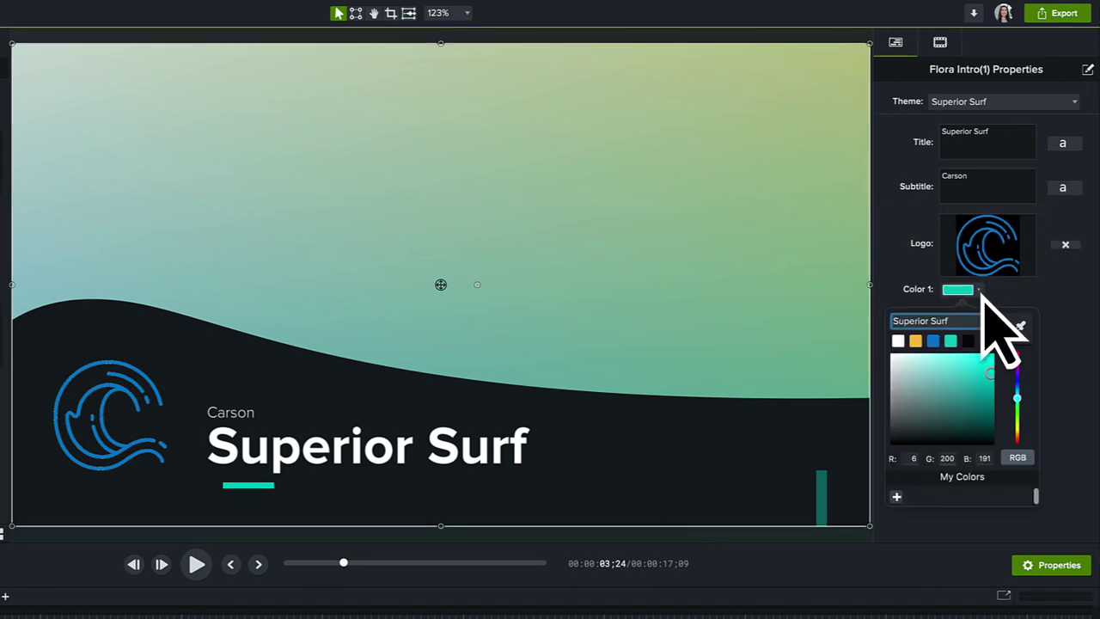
left_click(917, 341)
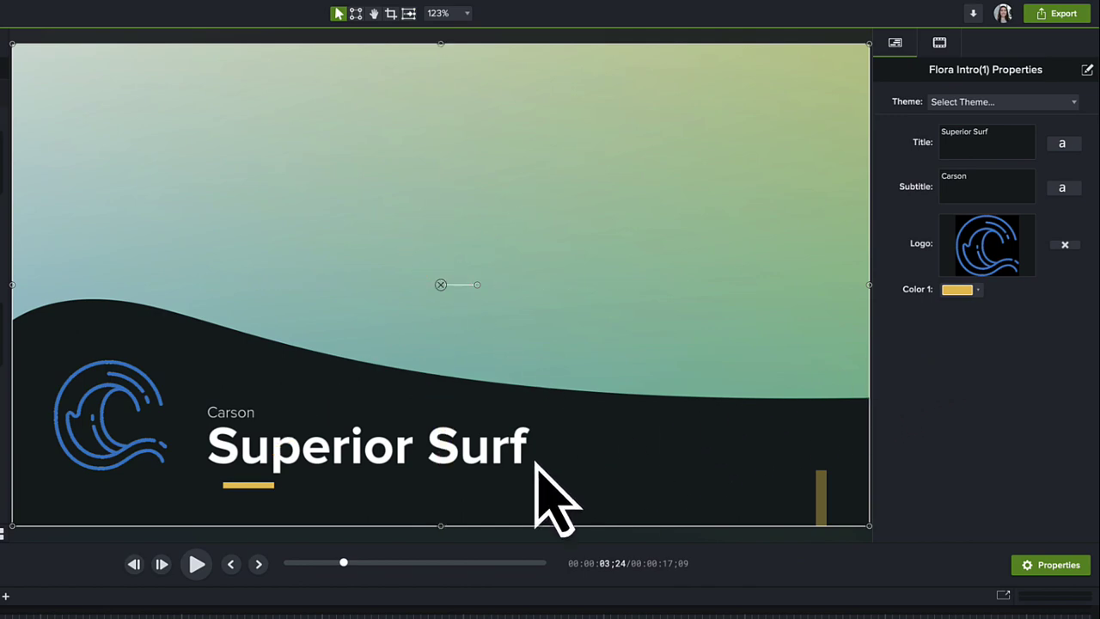
left_click(197, 564)
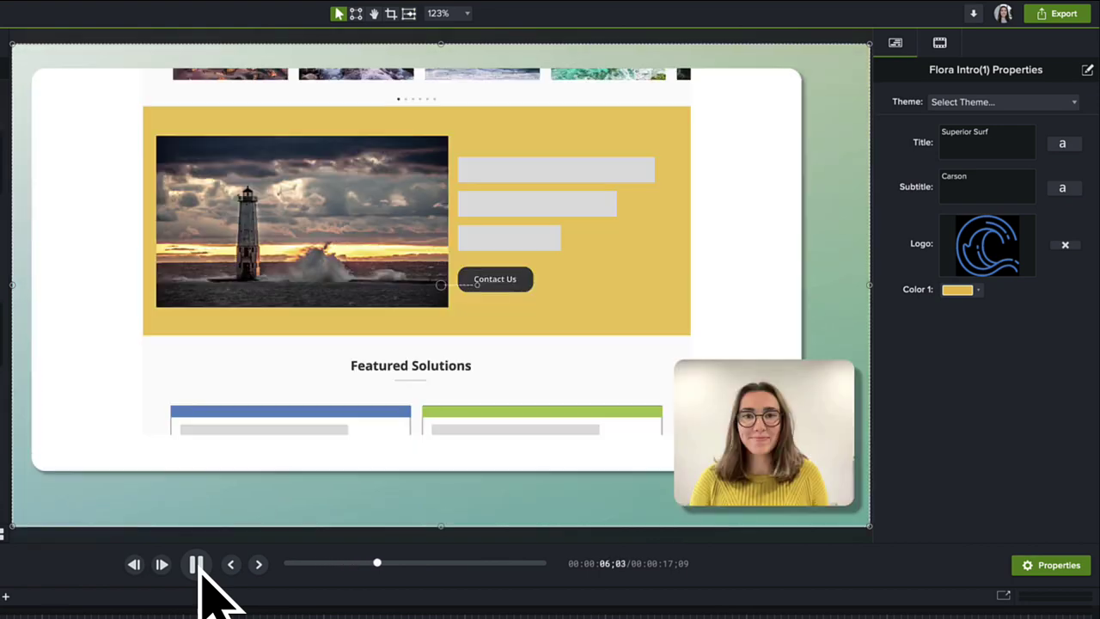
left_click(200, 575)
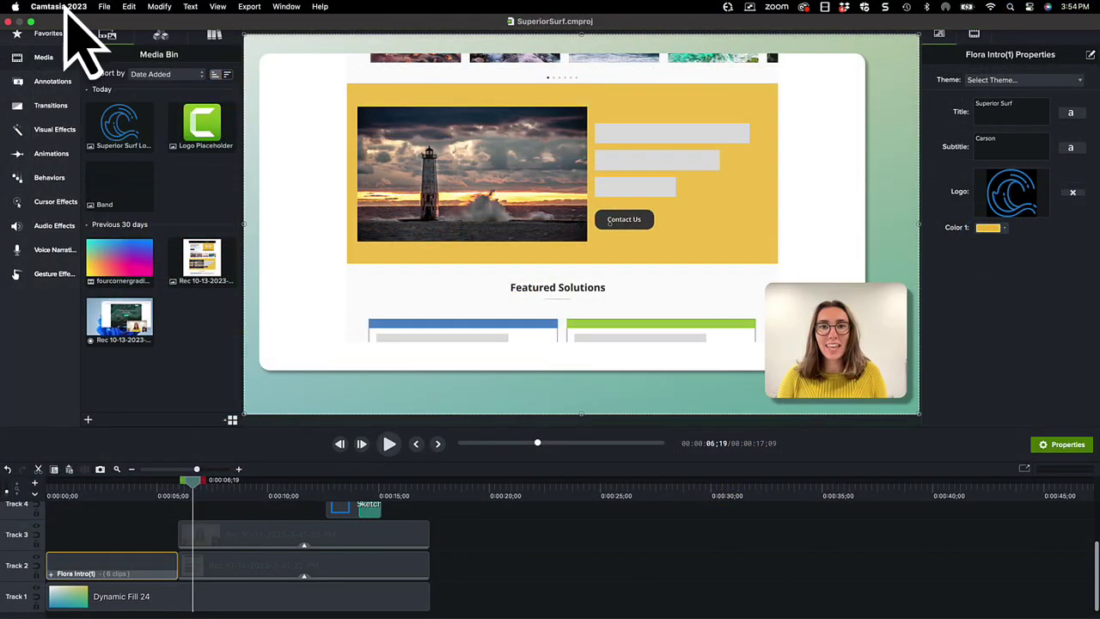
Step: Export the Superior Surf theme from Manage Themes as a file
left_click(66, 9)
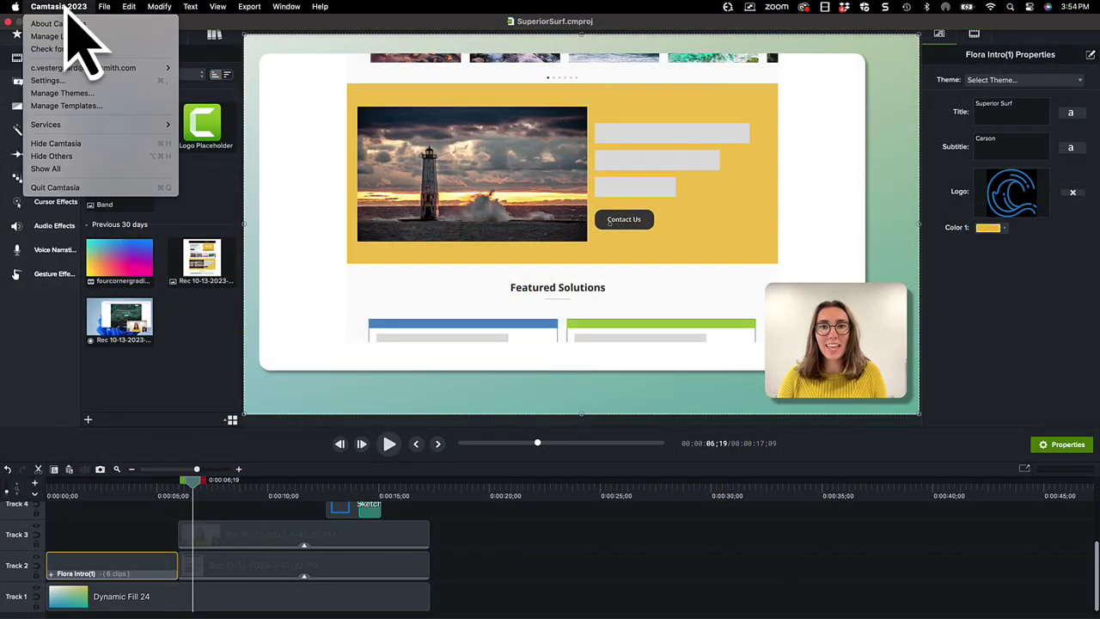
left_click(113, 94)
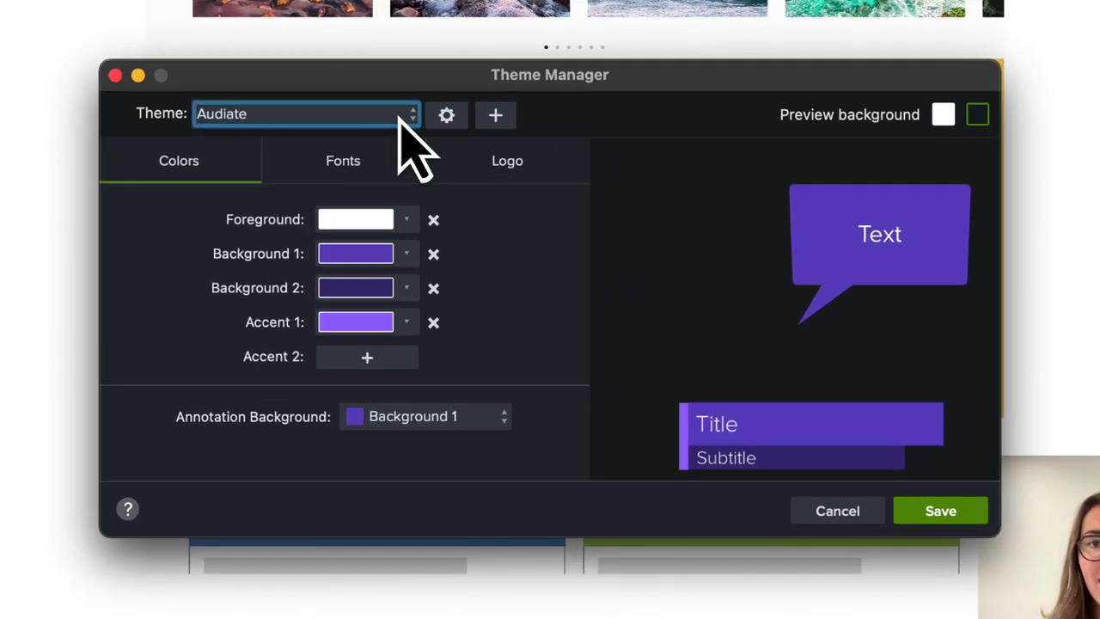
left_click(400, 120)
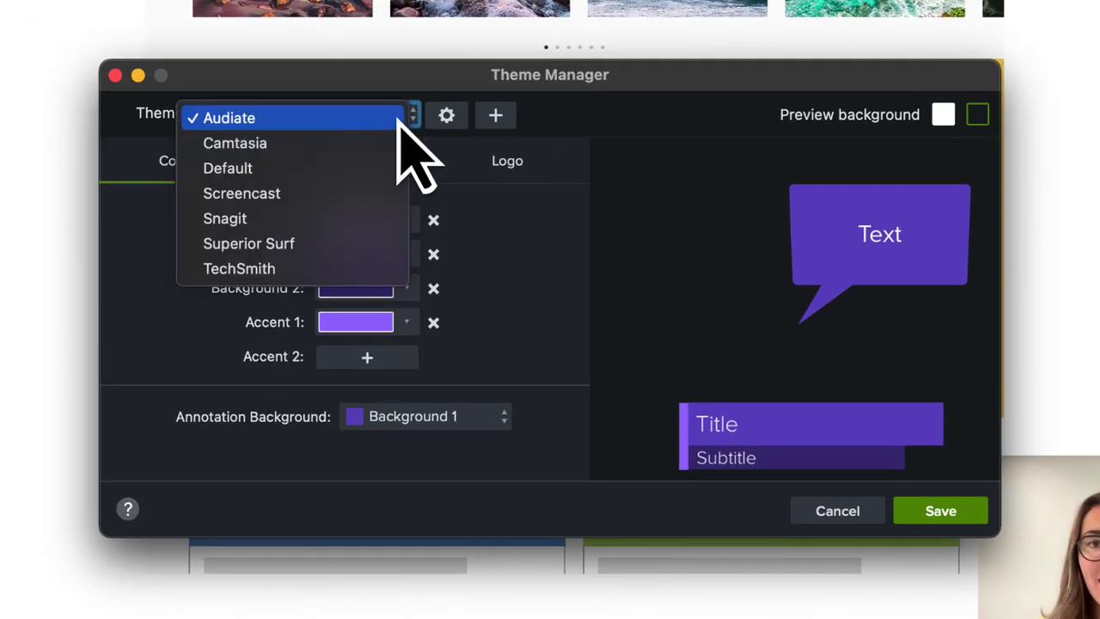
left_click(326, 244)
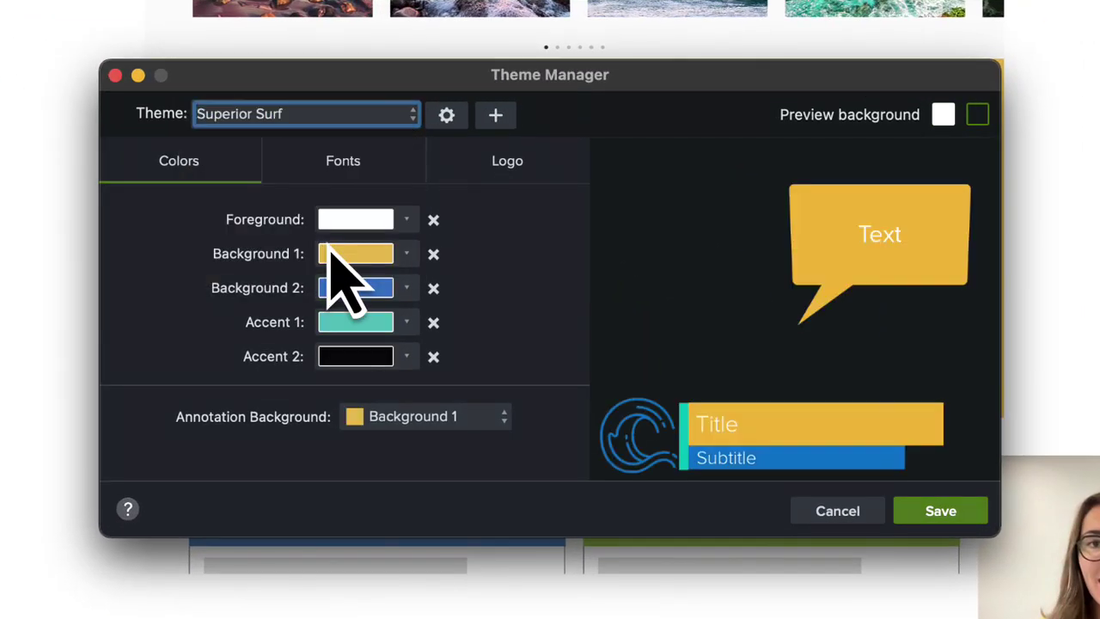
left_click(446, 115)
left_click(514, 230)
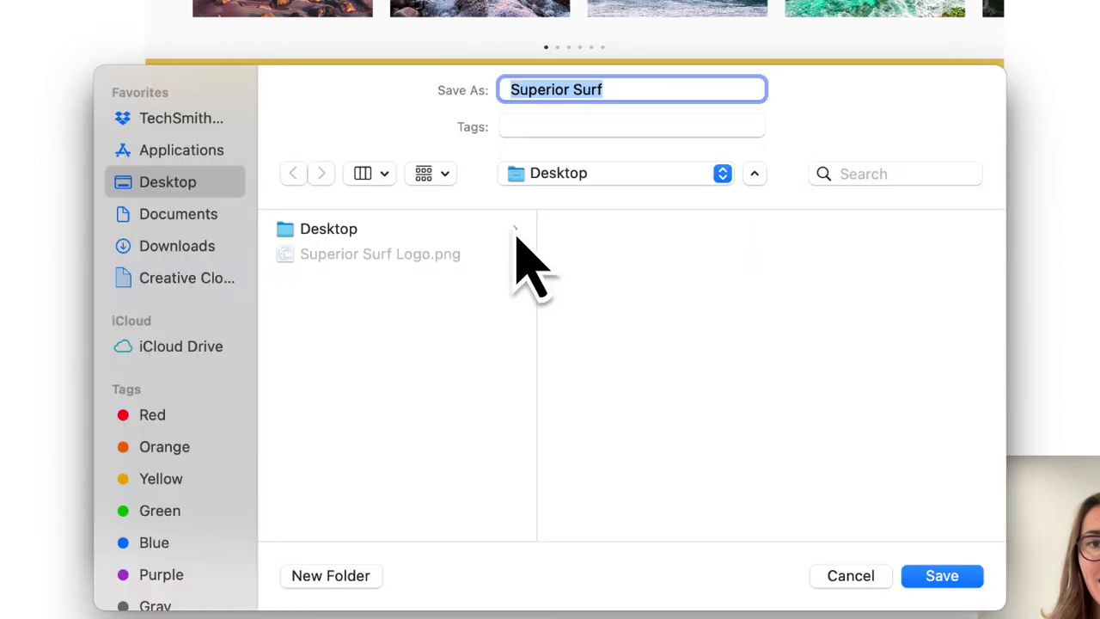